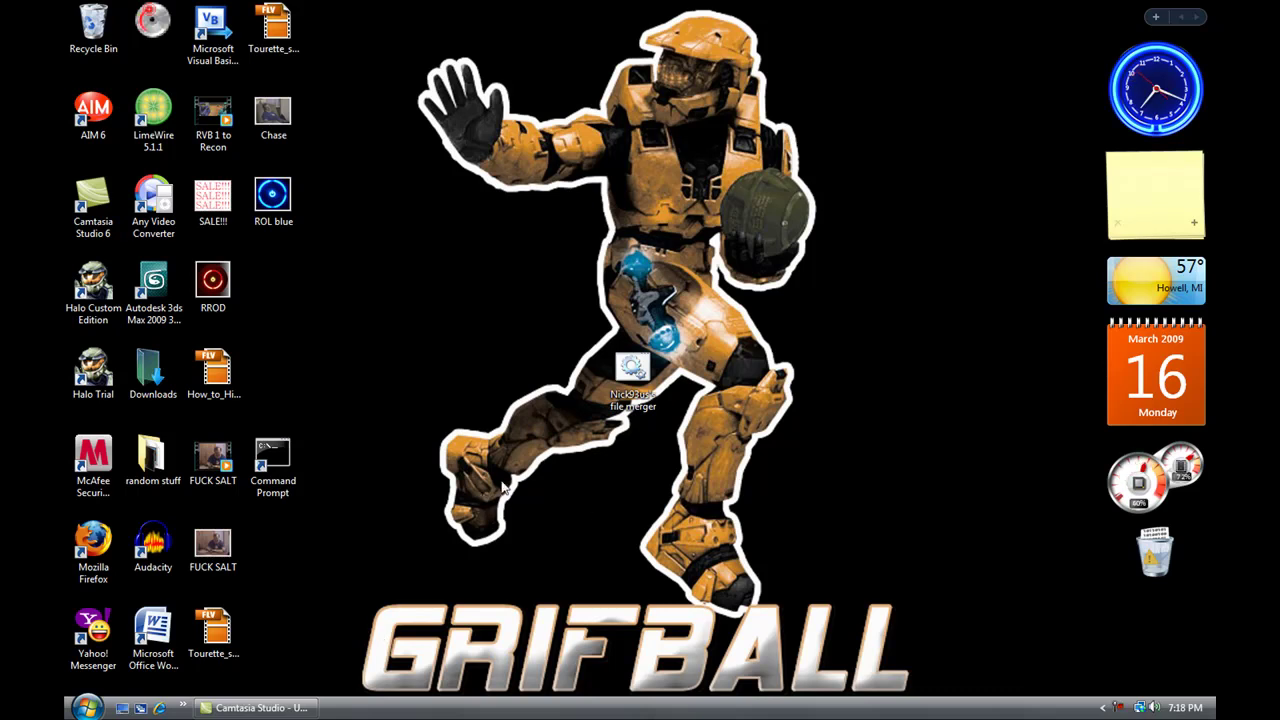
Step: Launch the file merger batch program from its desktop shortcut
drag(598, 316, 667, 441)
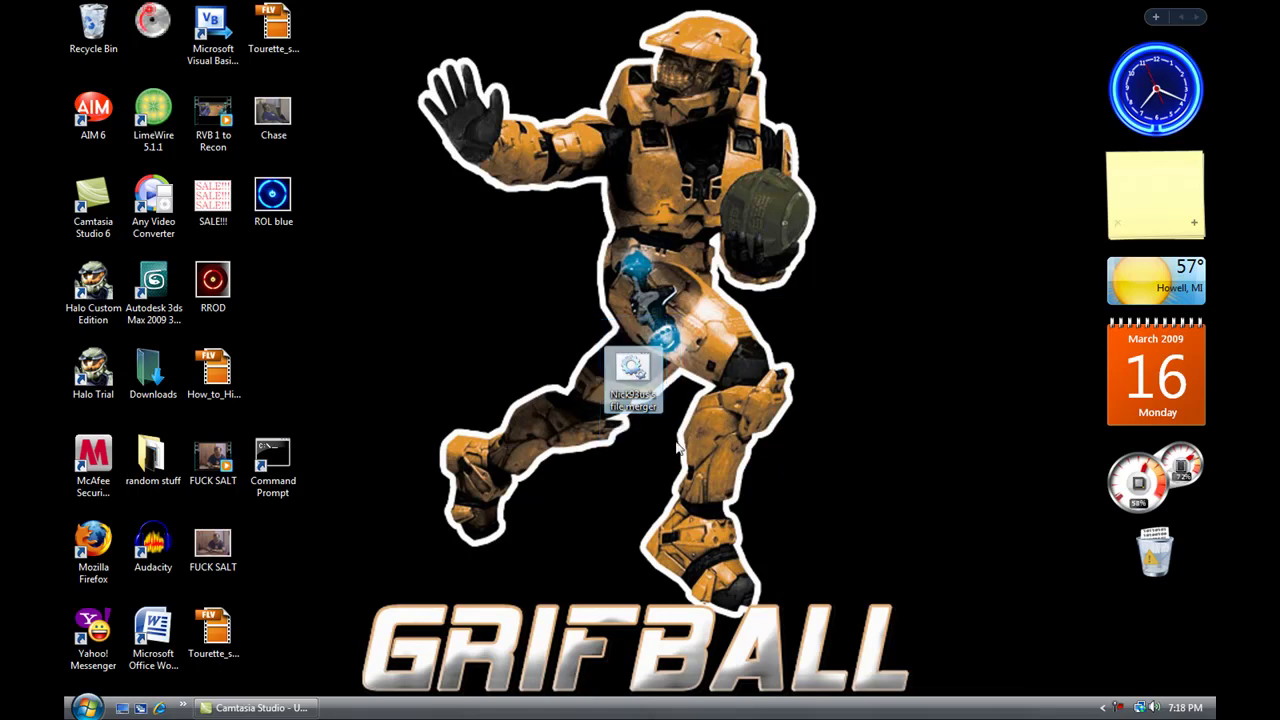
click(716, 357)
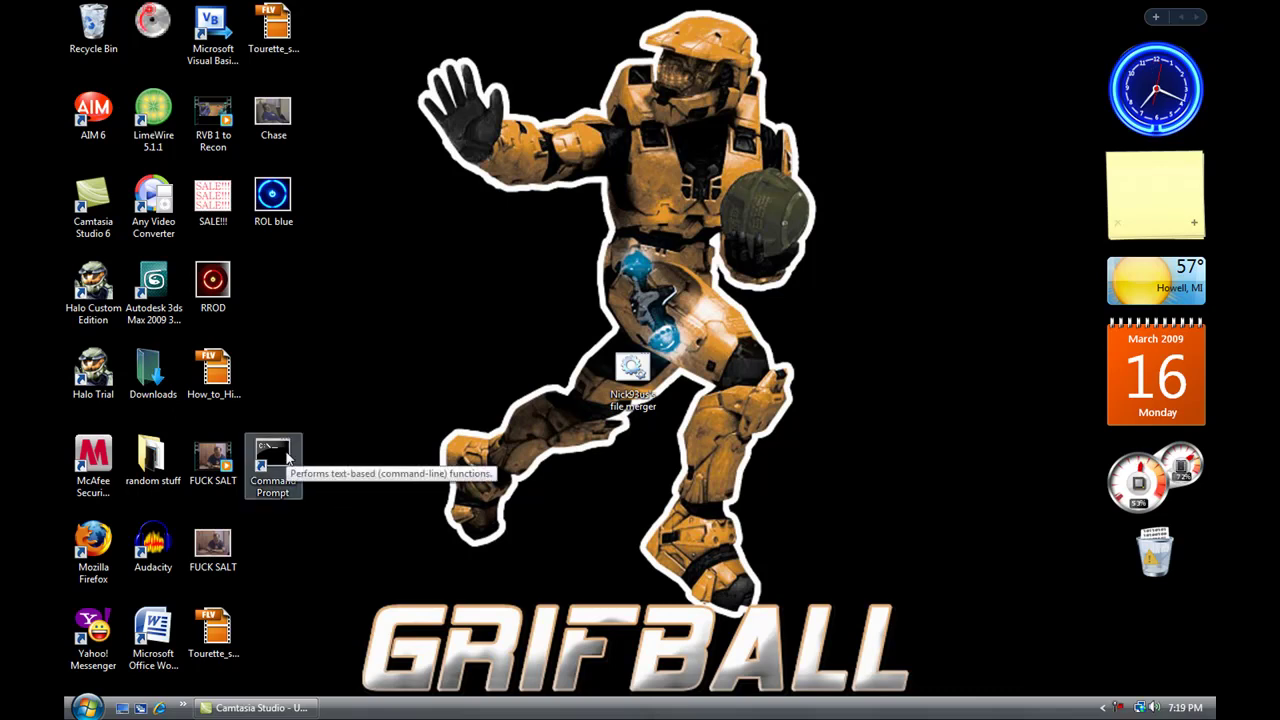
drag(334, 428, 362, 440)
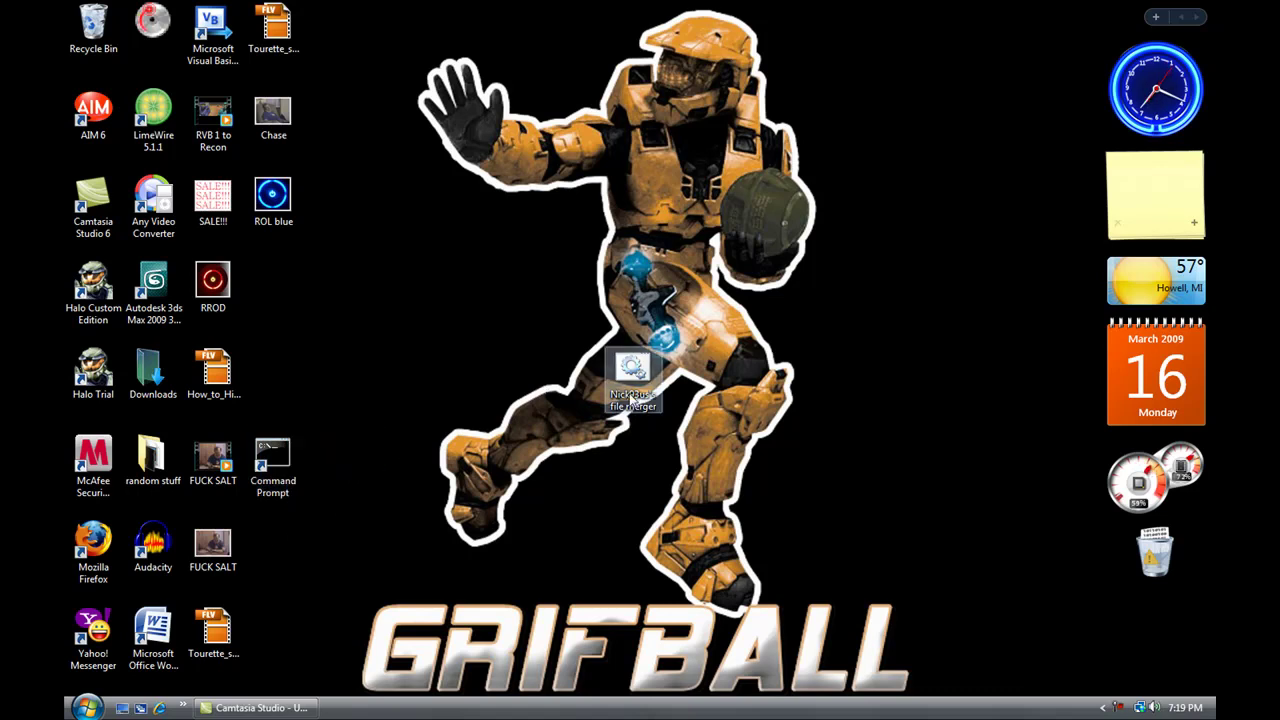
double_click(632, 390)
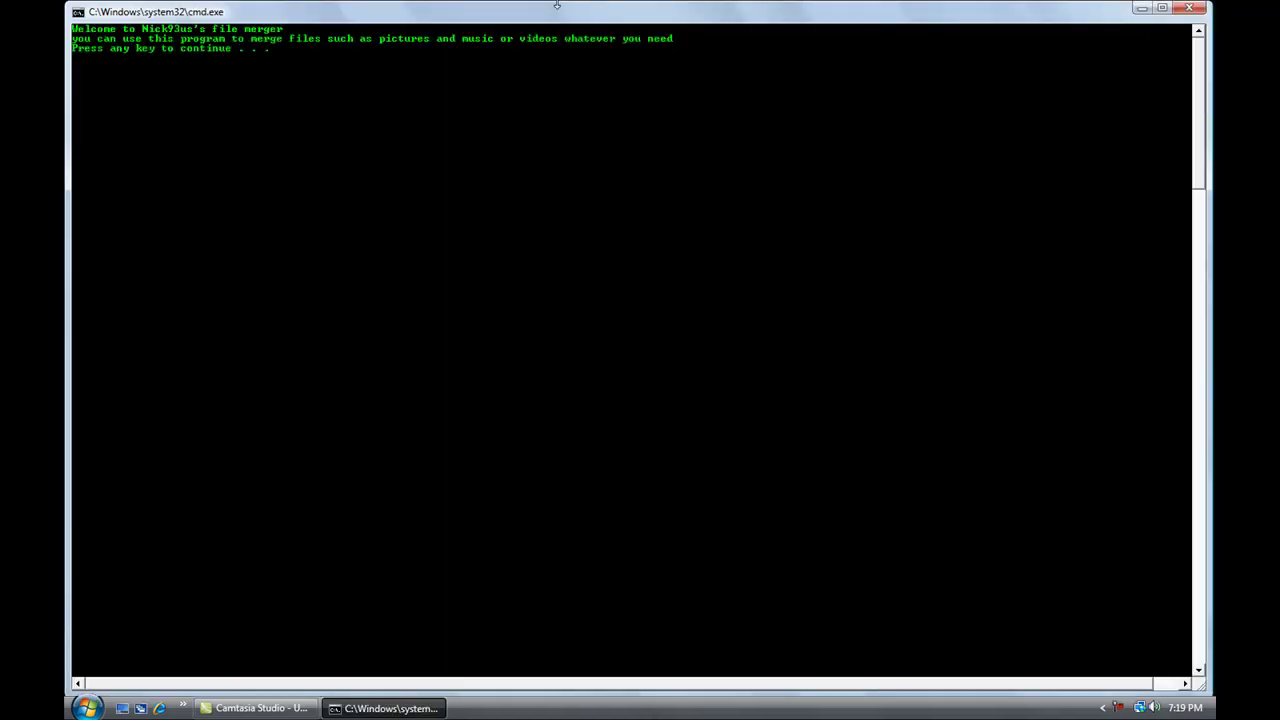
Step: Maximize the merger console, enter and cancel Mark mode, and continue to the folder-x instruction
click(1162, 8)
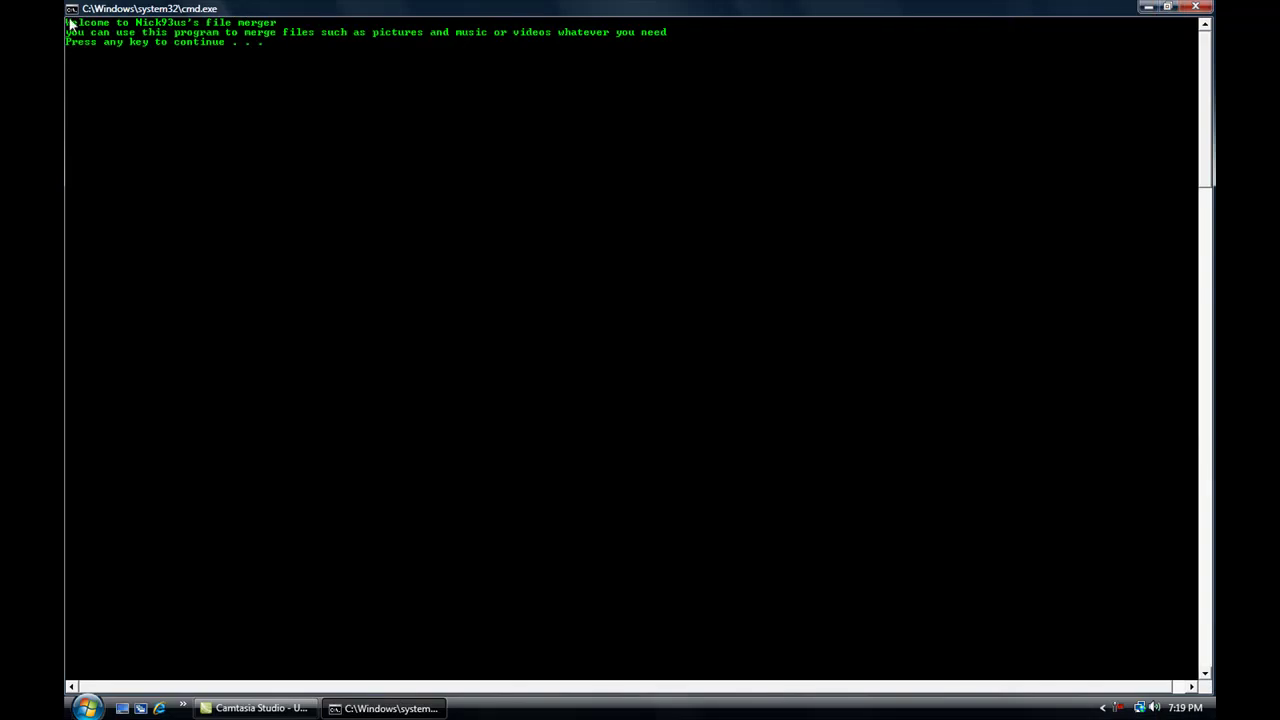
click(74, 12)
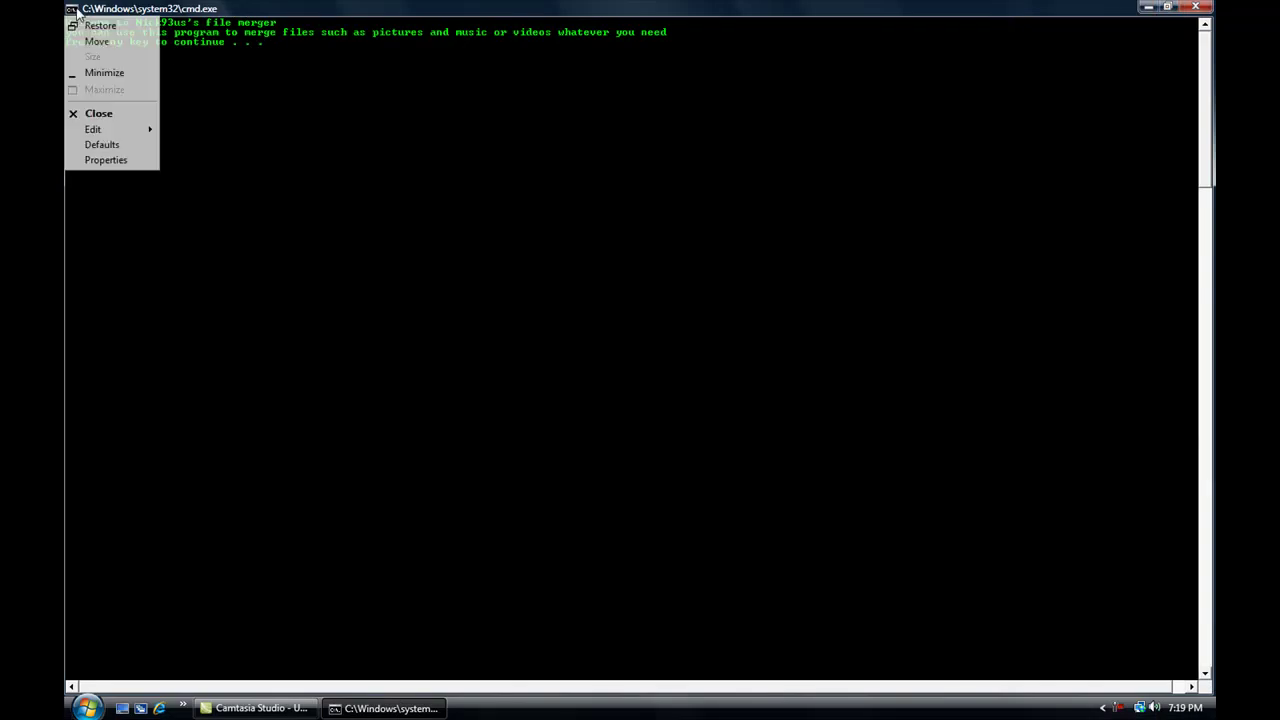
key(e)
key(k)
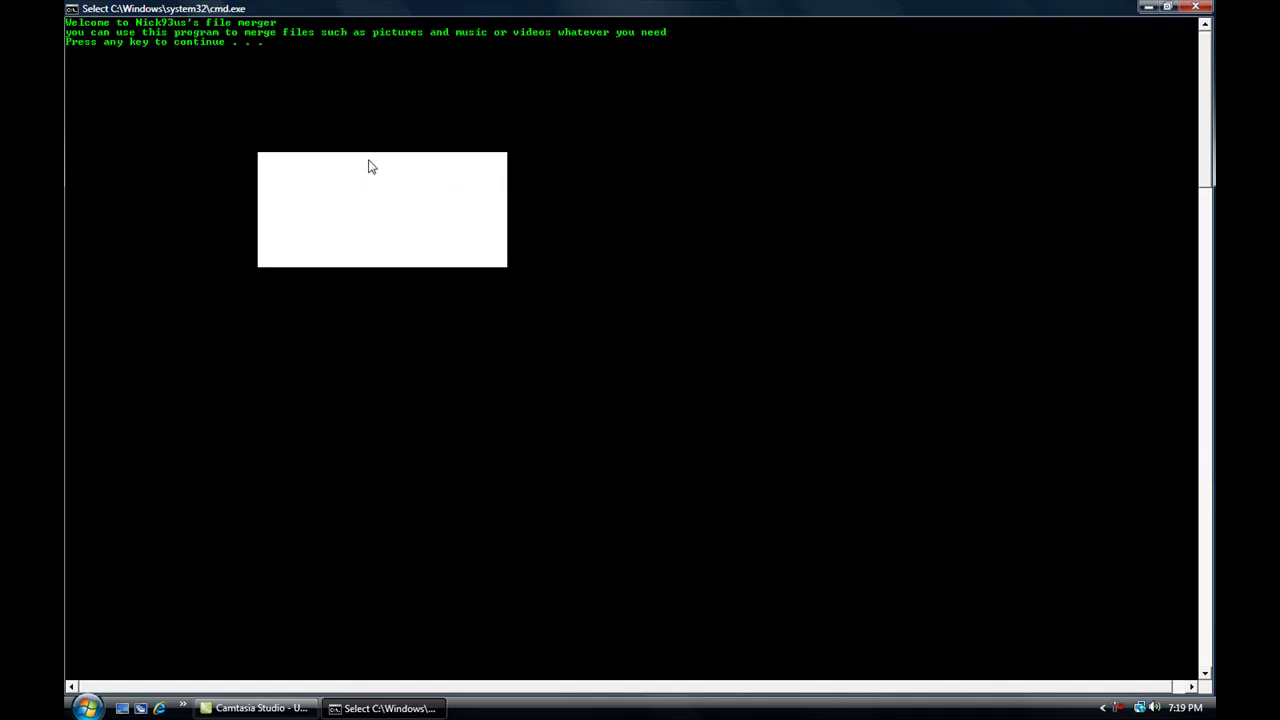
key(Return)
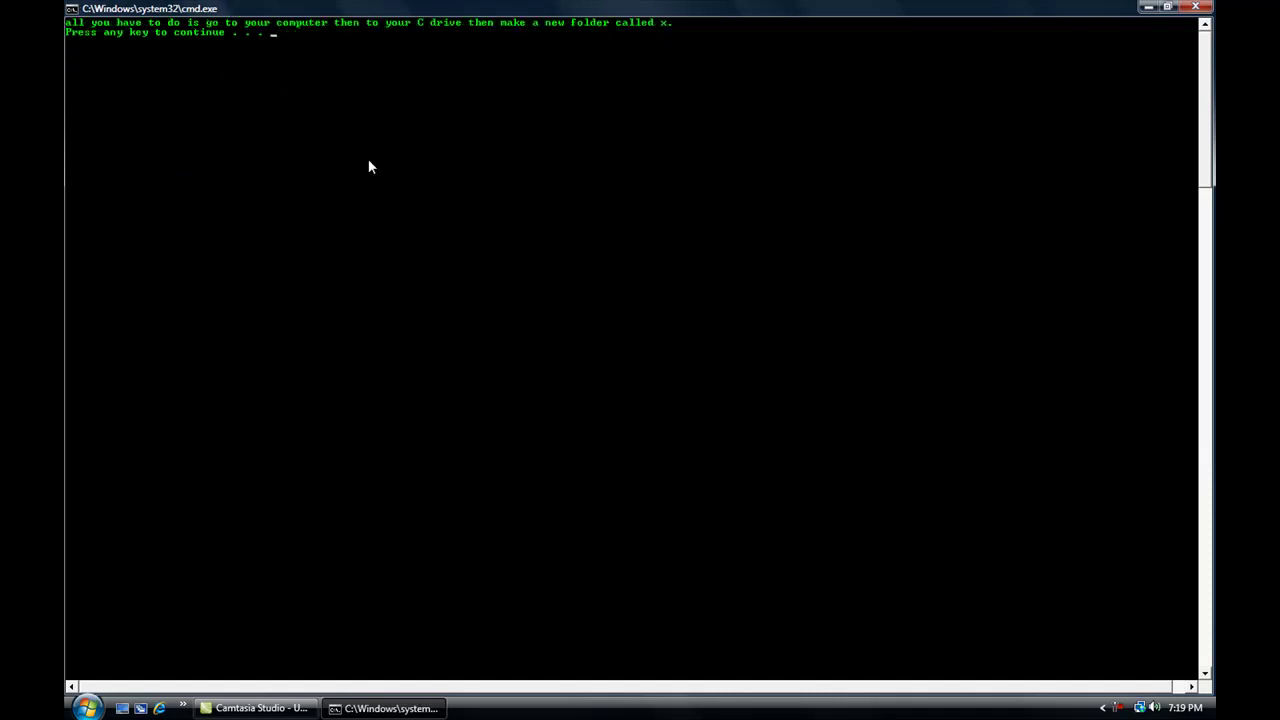
Step: Open Partition_1 (C:) via Computer and confirm folder x already exists, creating nothing new
click(86, 708)
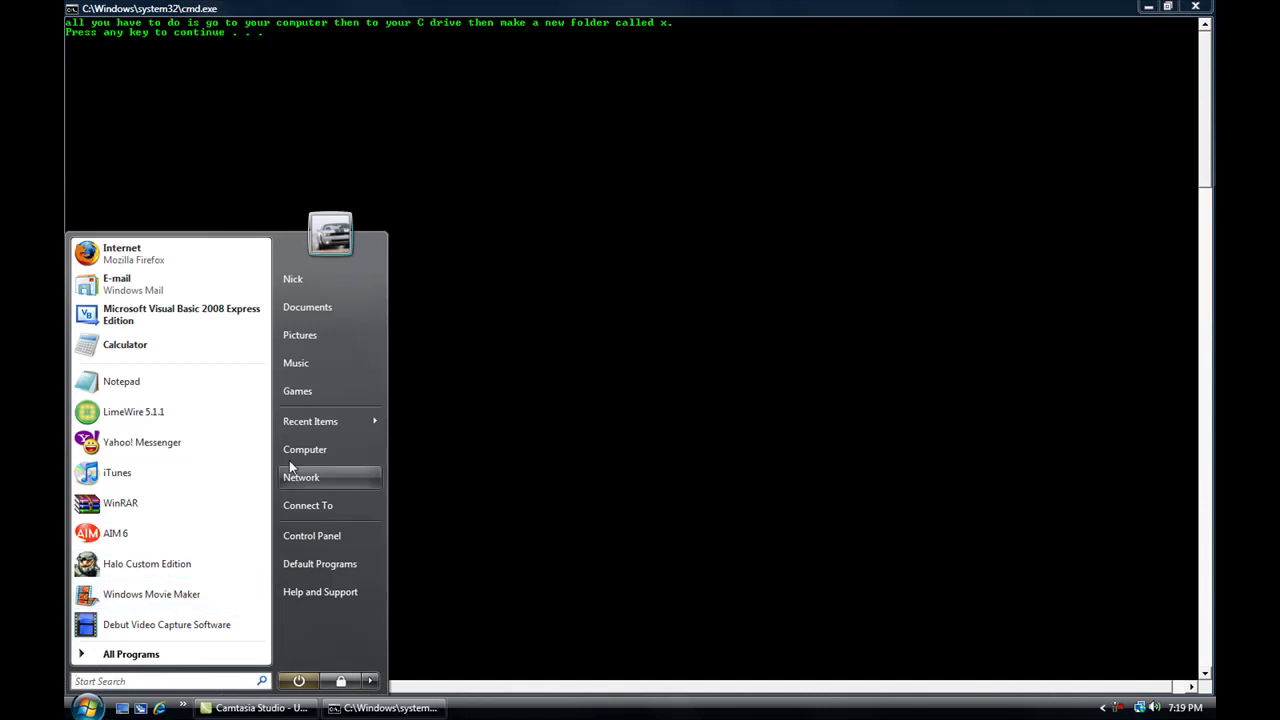
click(346, 449)
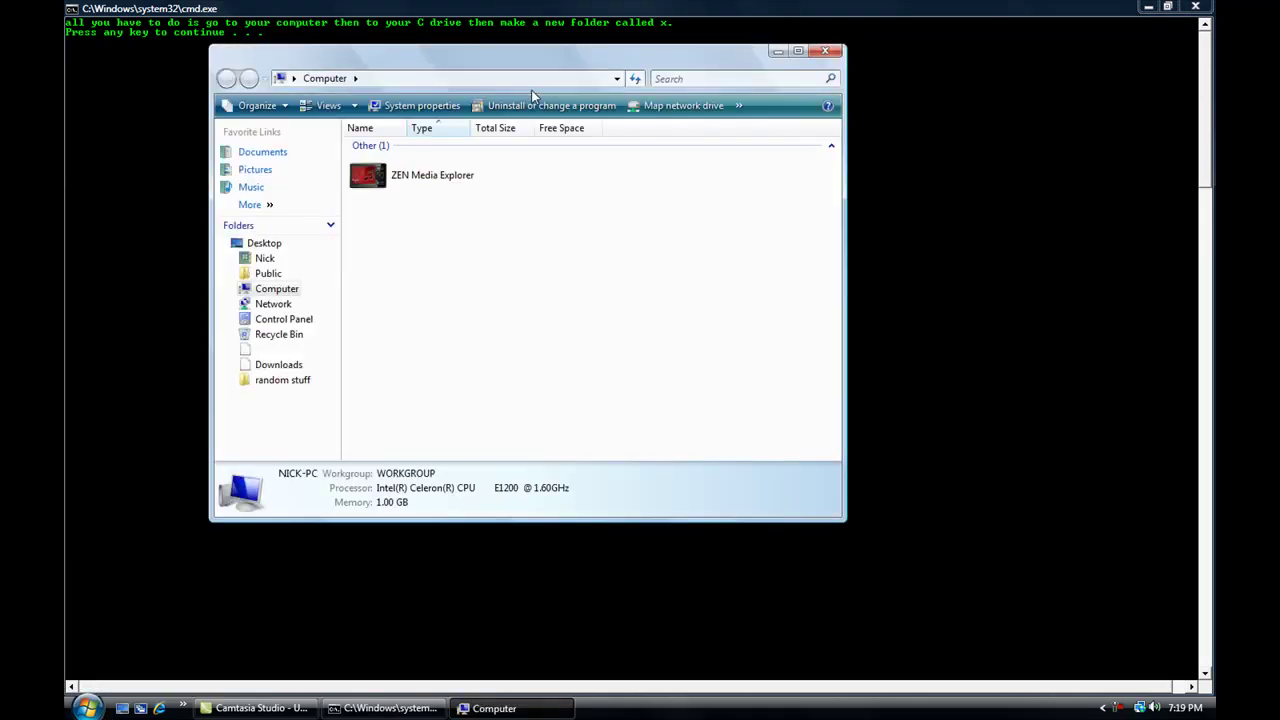
double_click(410, 168)
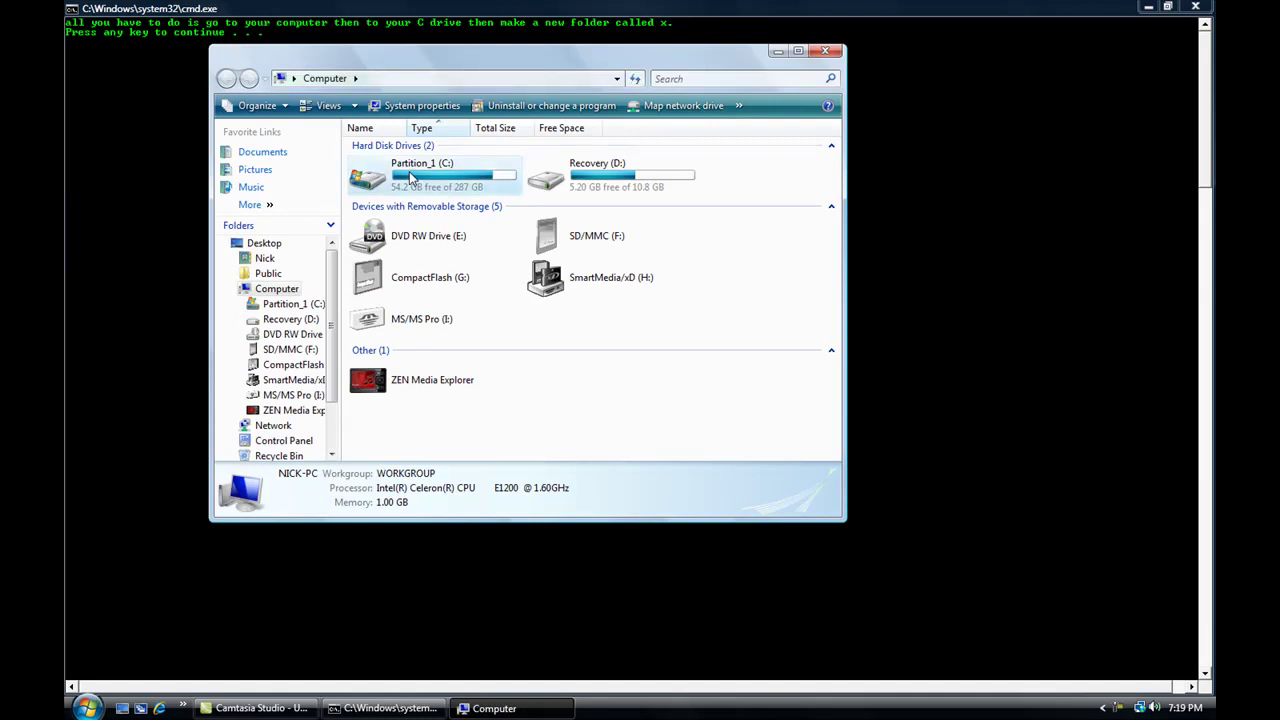
scroll(495, 338, down, 6)
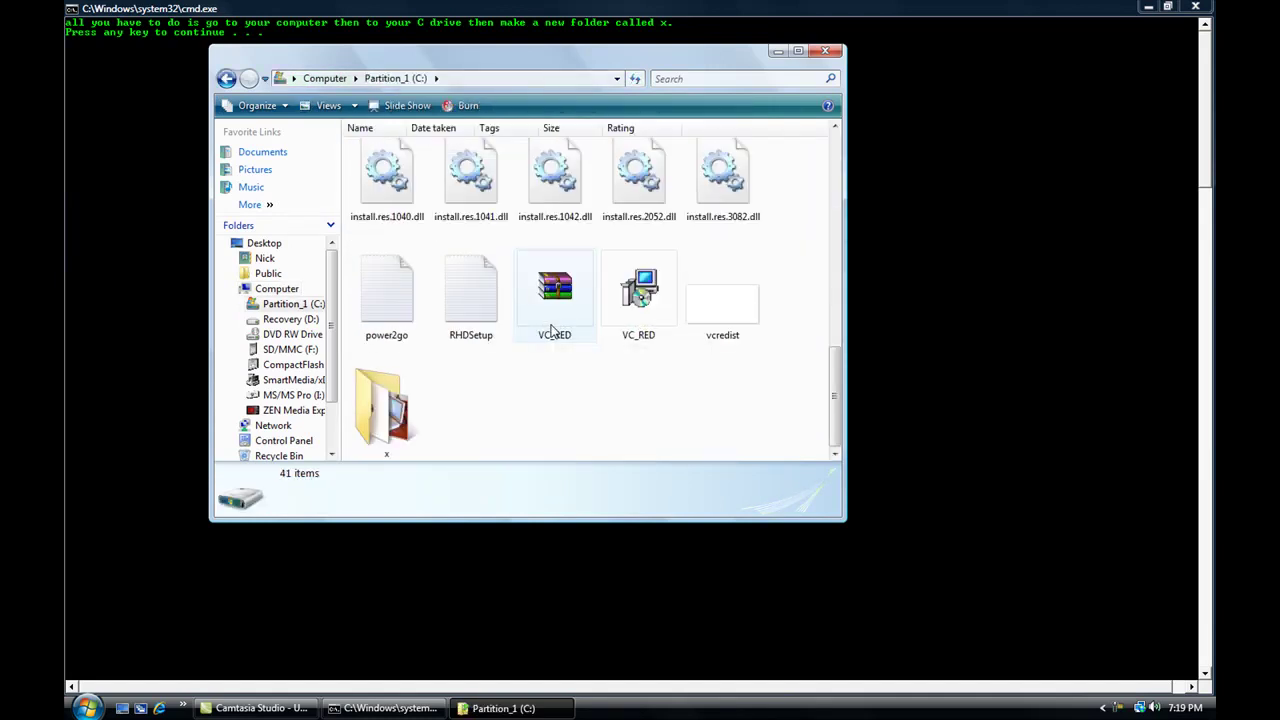
right_click(535, 420)
mouse_move(622, 577)
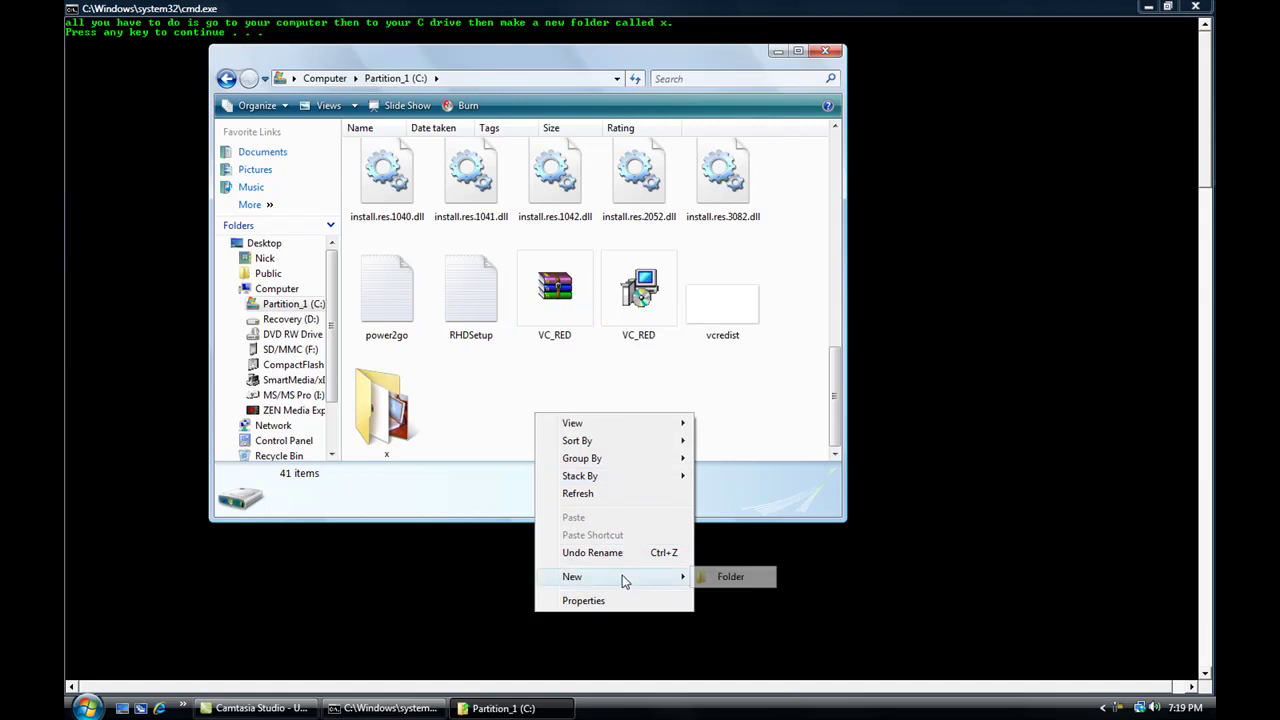
key(Escape)
key(Escape)
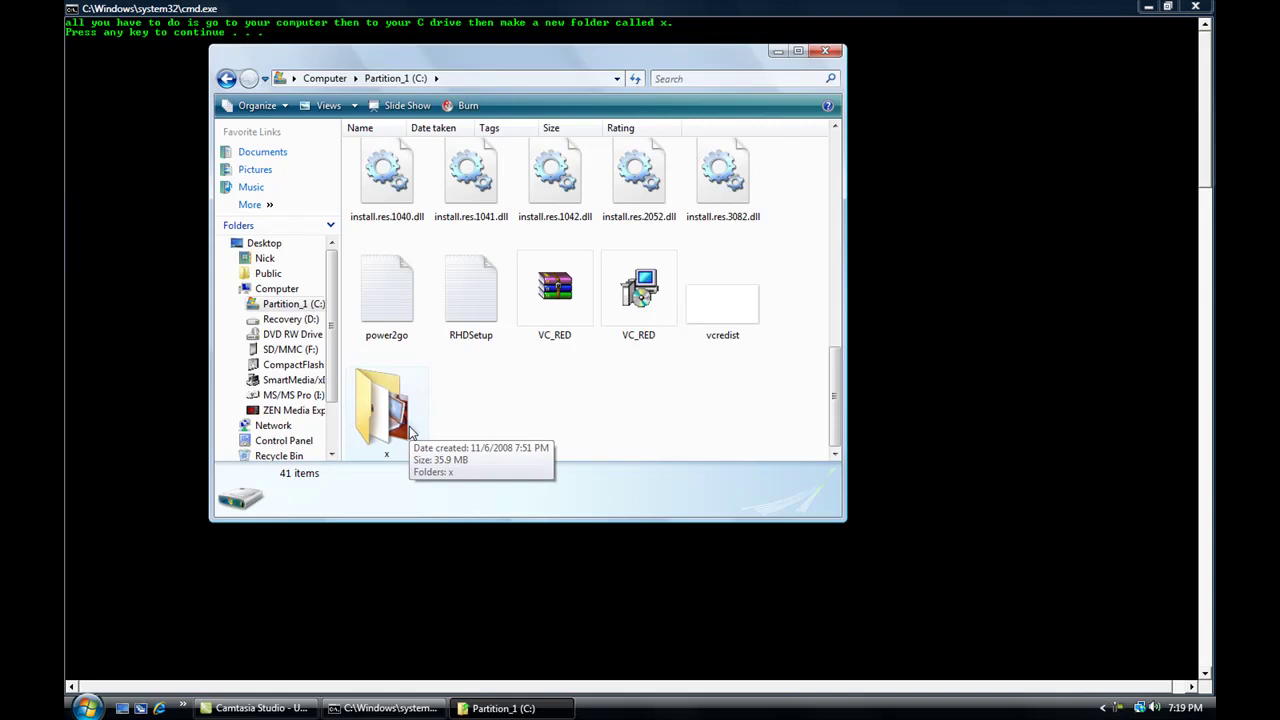
Step: Delete the old Merged image inside folder x, leaving five items
double_click(386, 410)
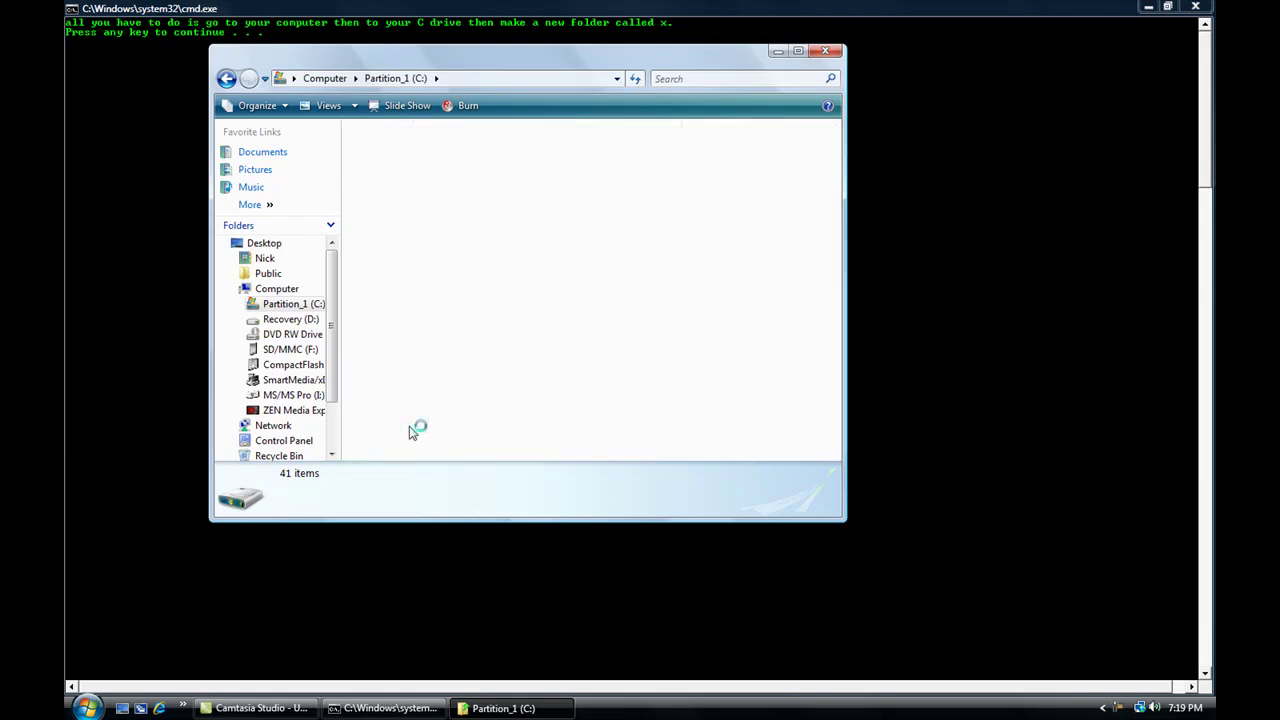
drag(437, 308, 378, 403)
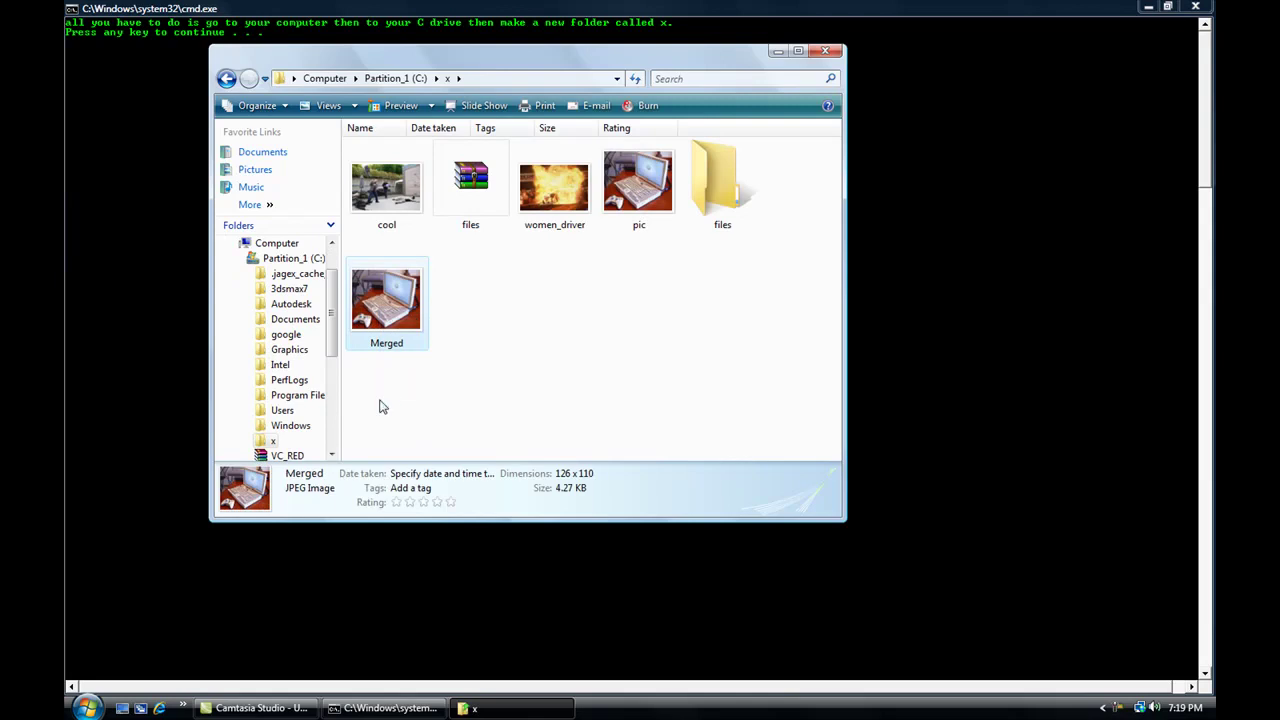
key(Delete)
key(Return)
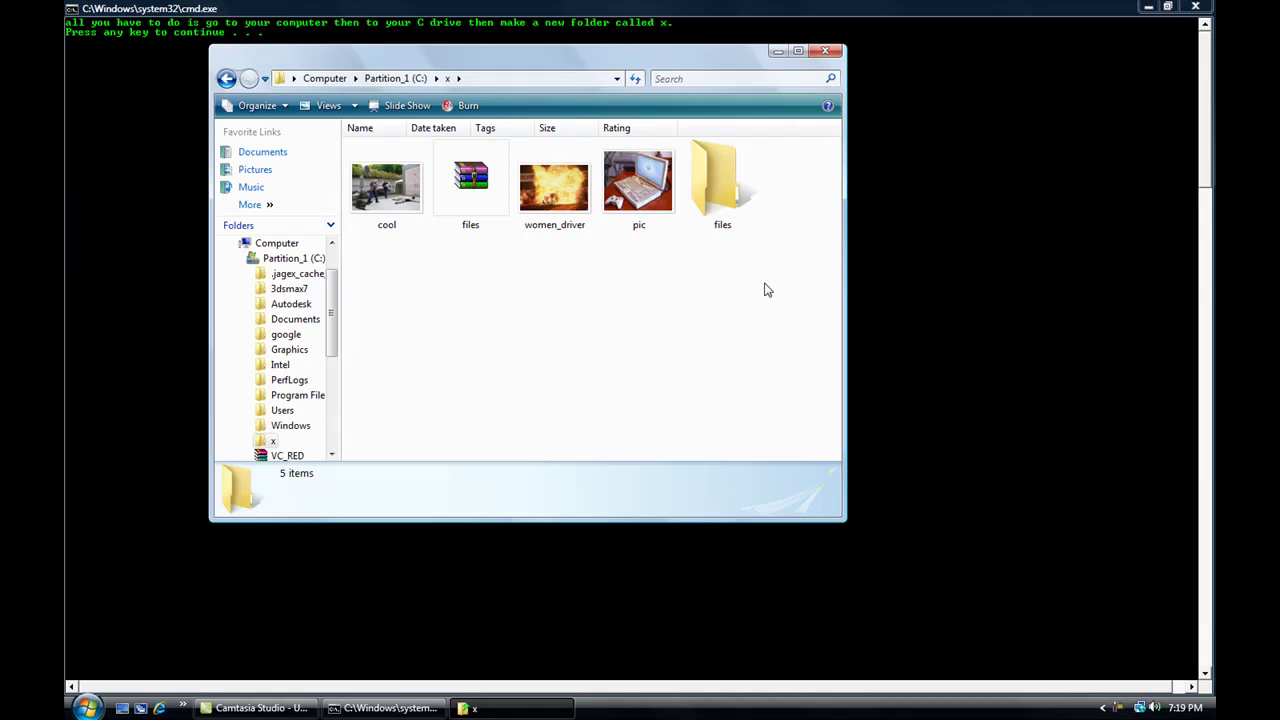
drag(757, 276, 697, 309)
Step: Advance the merger past its WinRAR notice, marking the instruction text and WinRAR download address
click(324, 8)
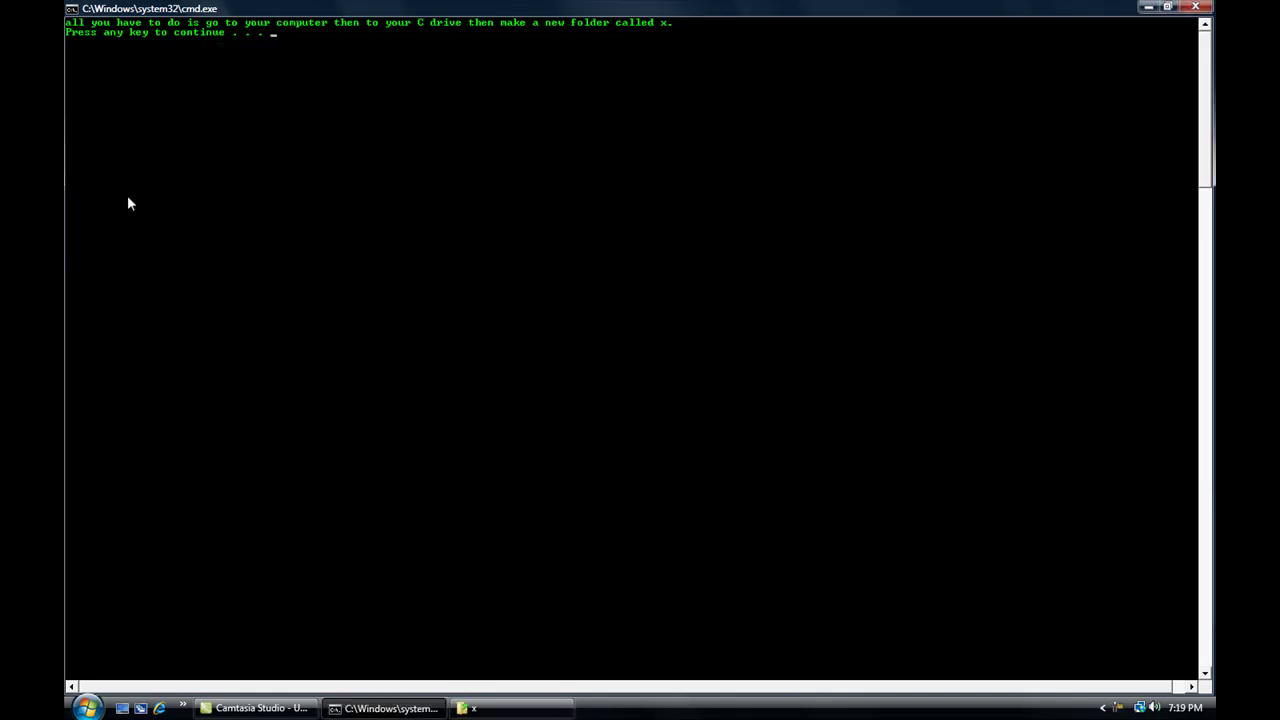
key(Return)
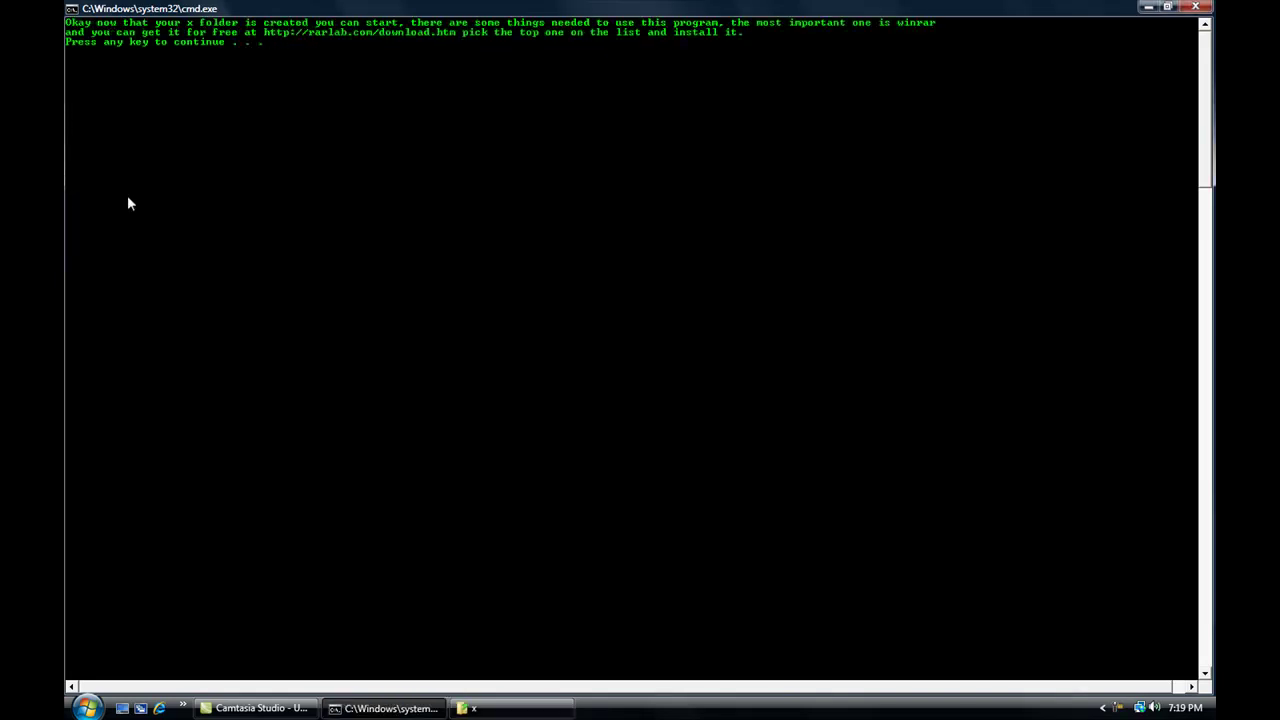
drag(1031, 218, 68, 6)
click(447, 207)
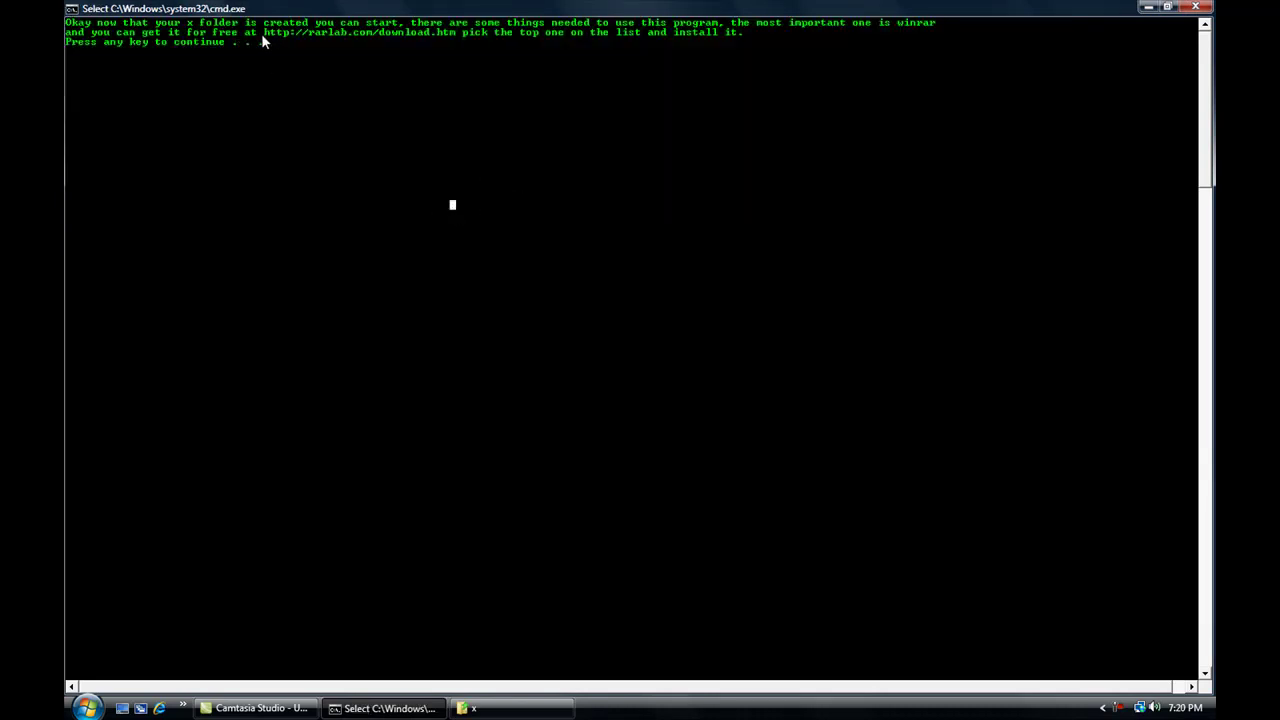
drag(262, 36, 667, 45)
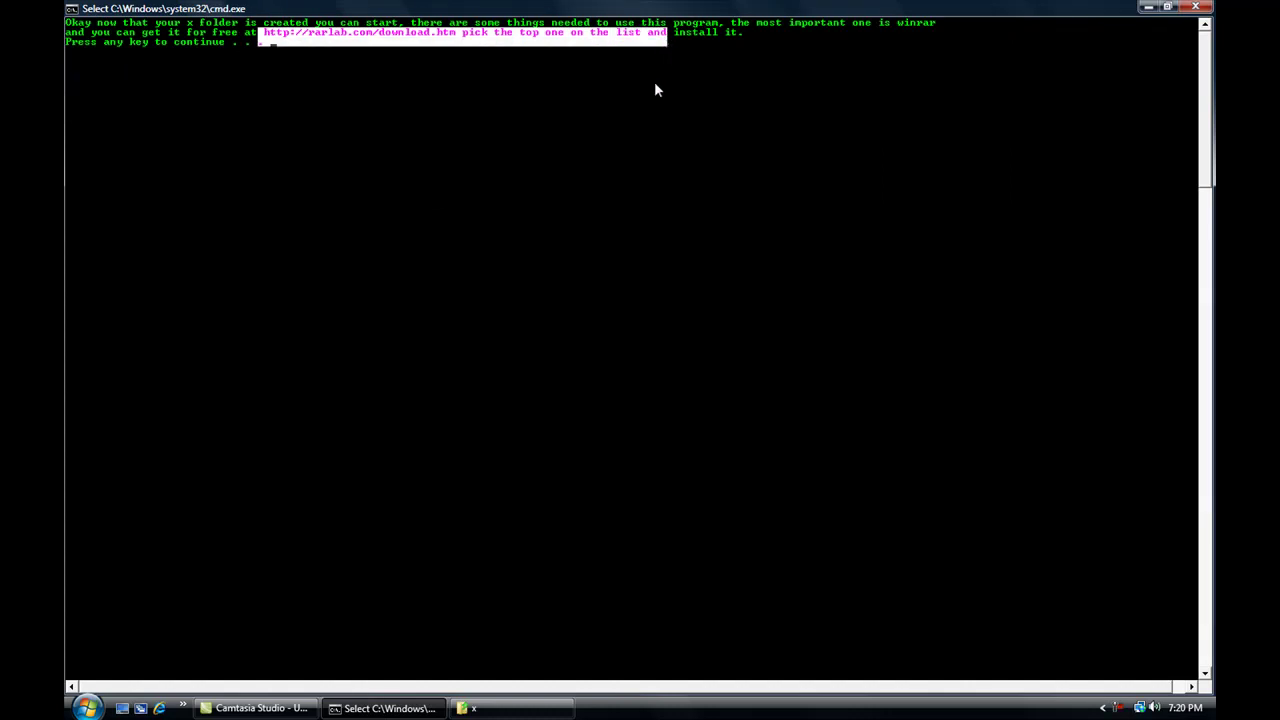
click(632, 100)
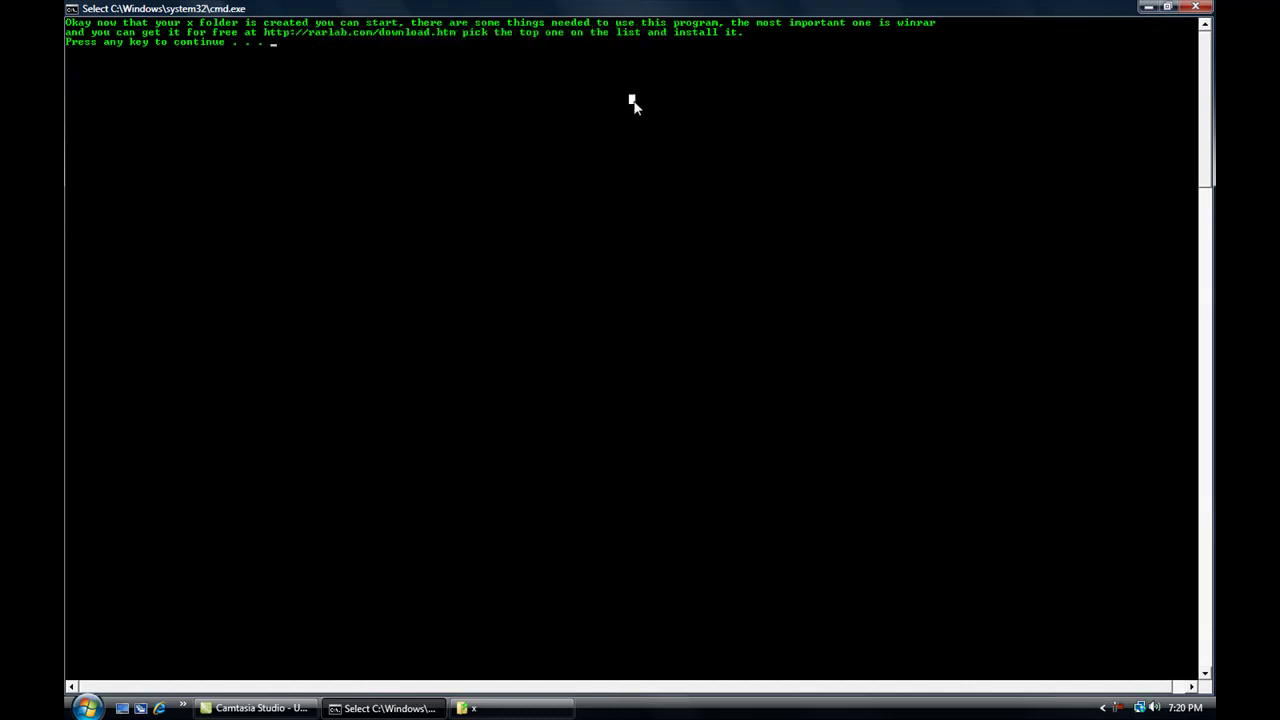
key(Return)
key(Return)
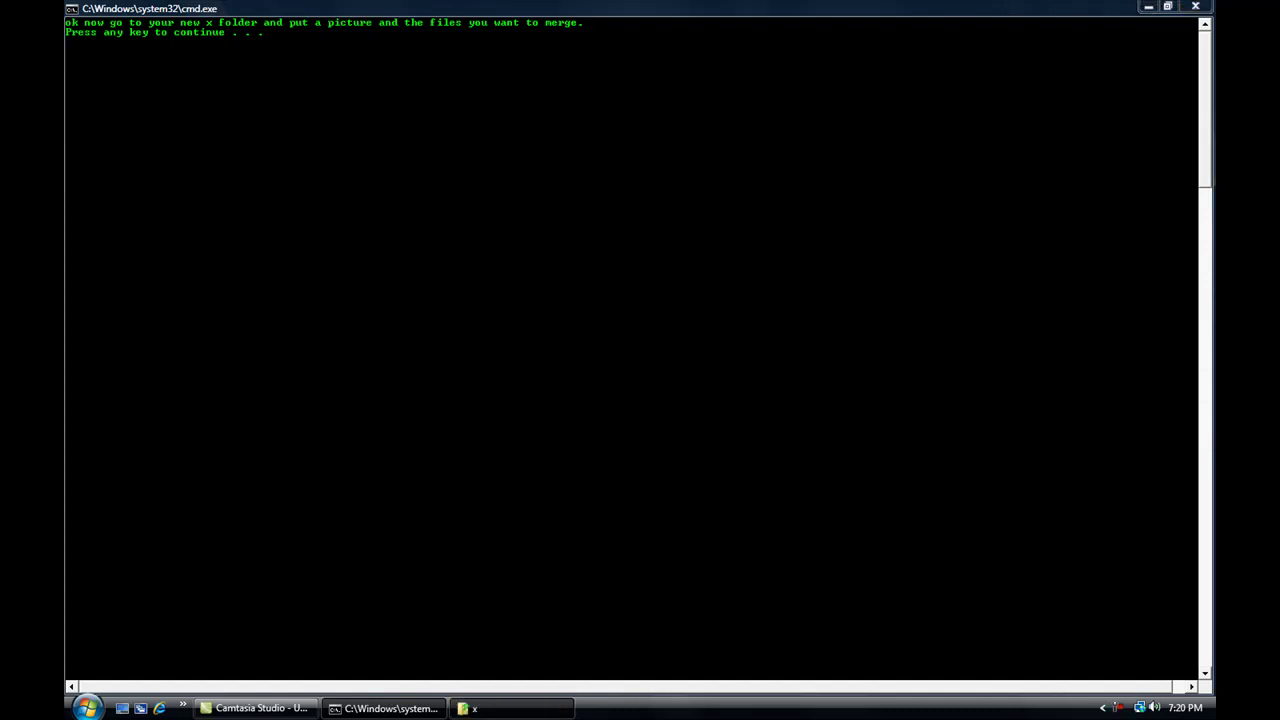
Step: Inspect the pic image and the files folder inside folder x
click(514, 708)
click(655, 205)
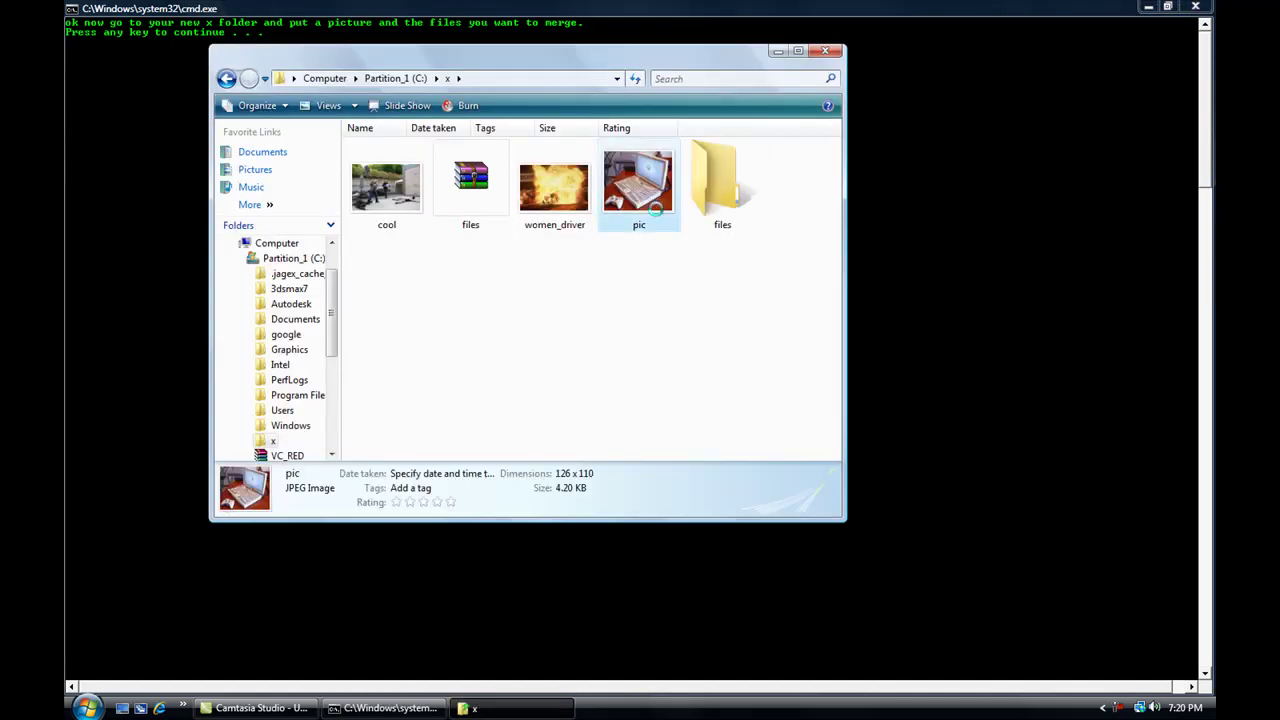
click(715, 200)
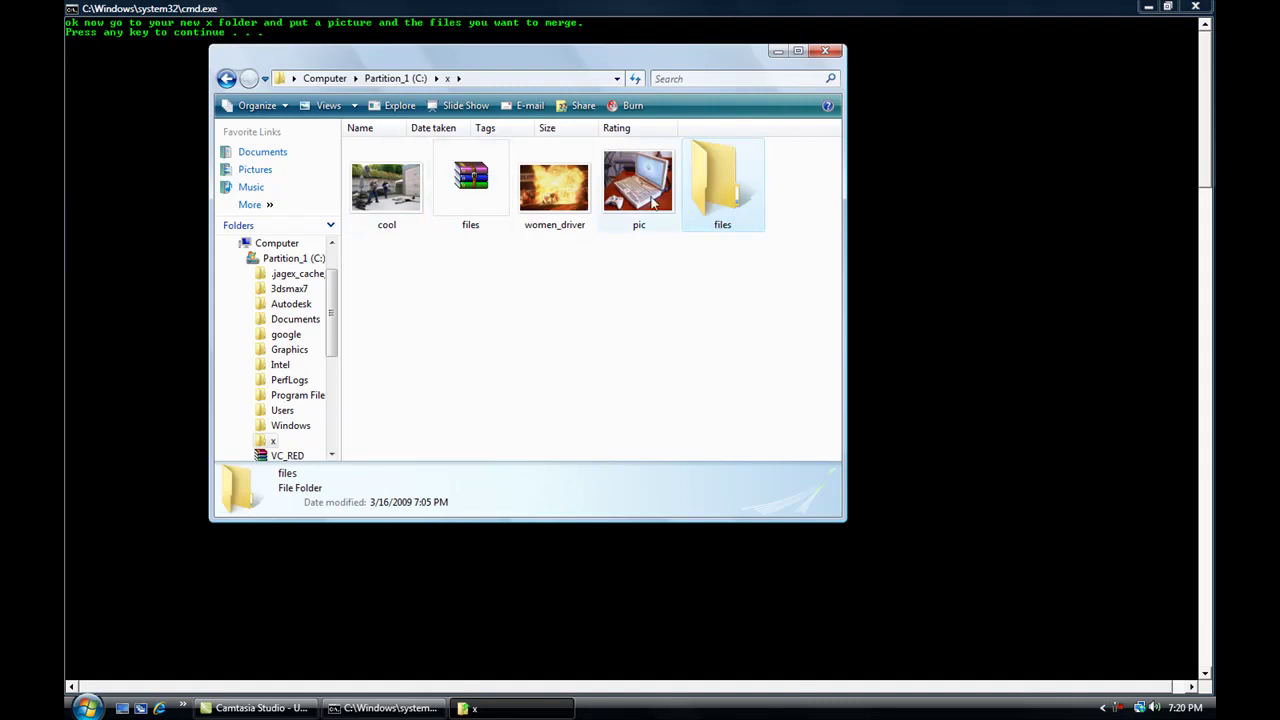
click(684, 279)
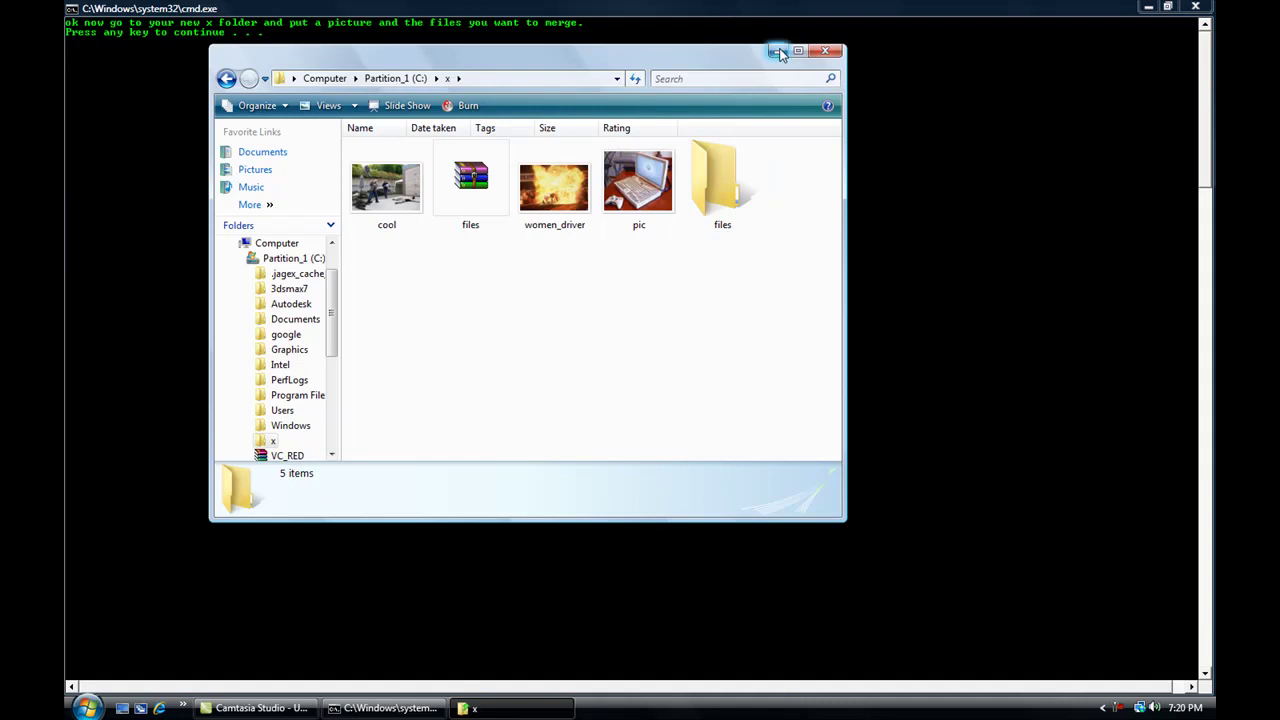
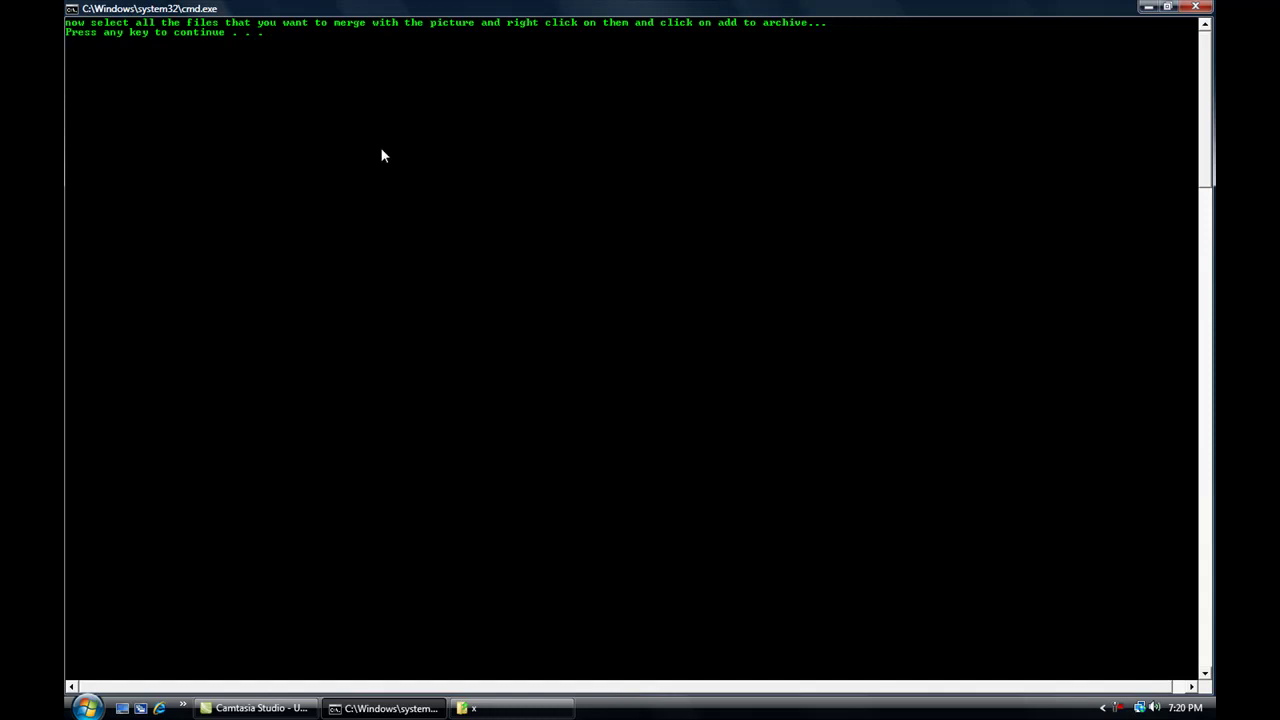
Step: Restore the x folder window from the taskbar over the Command Prompt
click(490, 708)
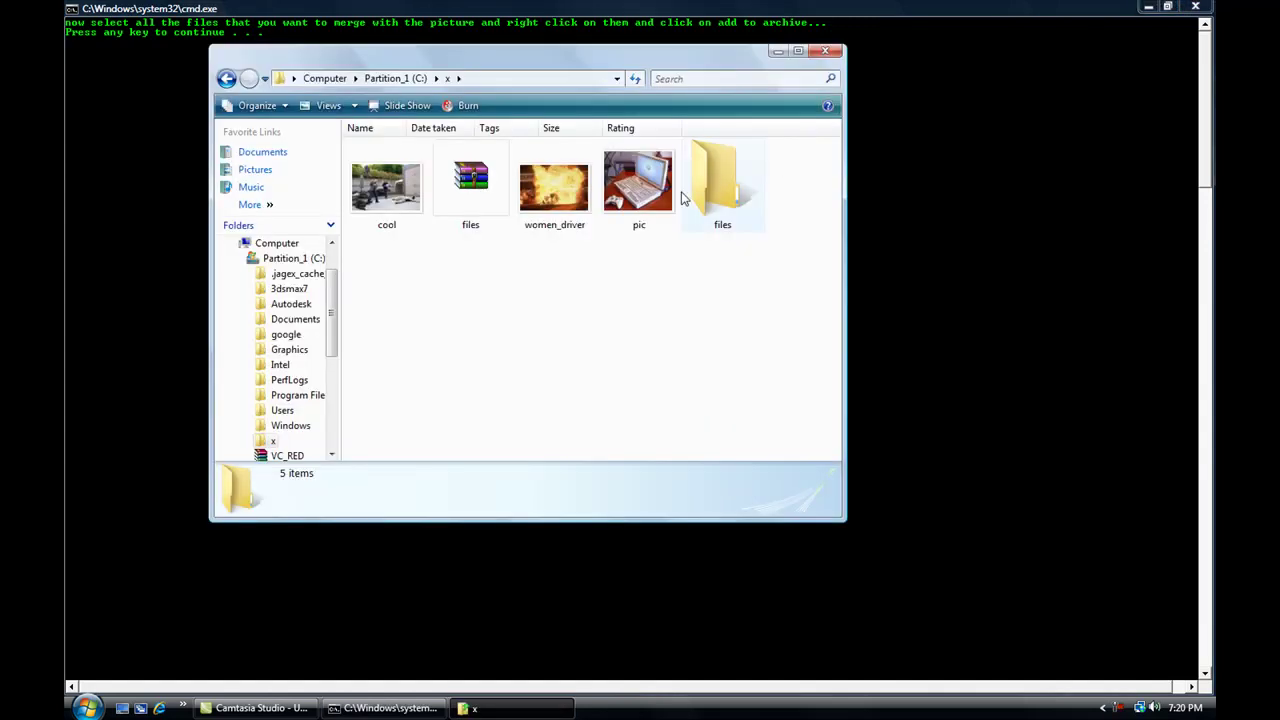
Step: Open WinRAR's Add to archive settings for the files folder, set to create files.rar in RAR format
right_click(709, 195)
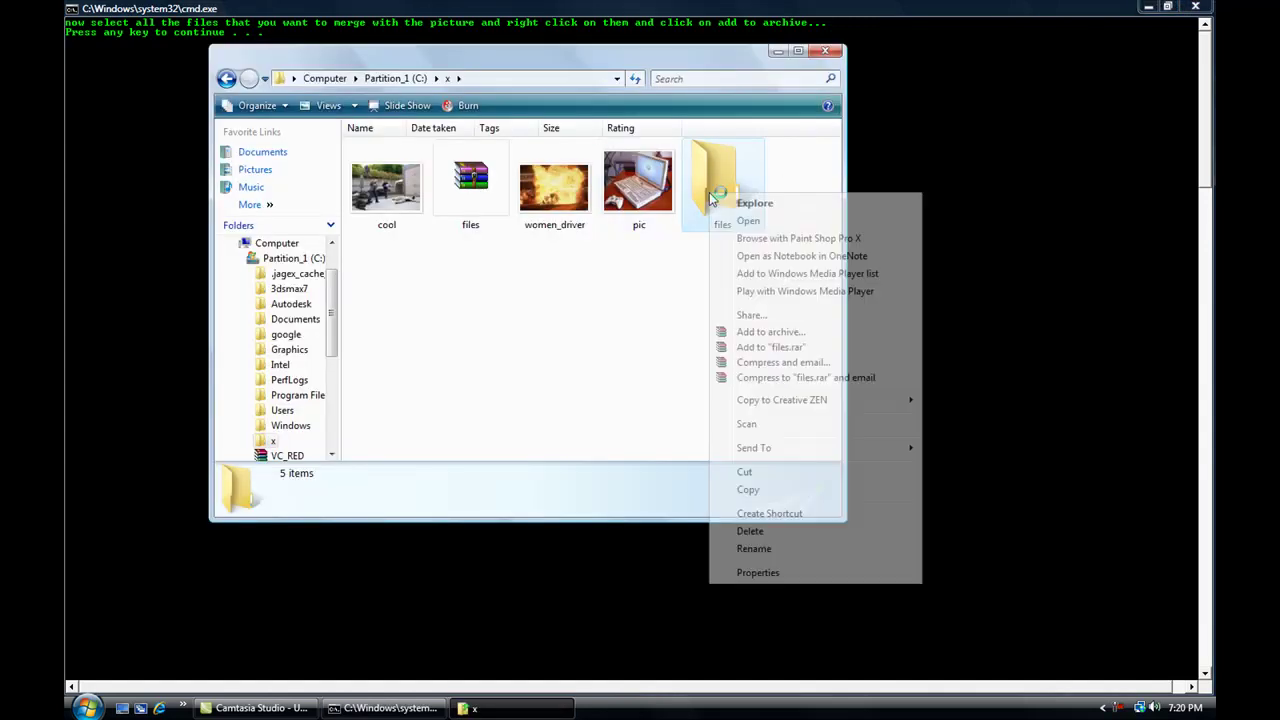
click(801, 336)
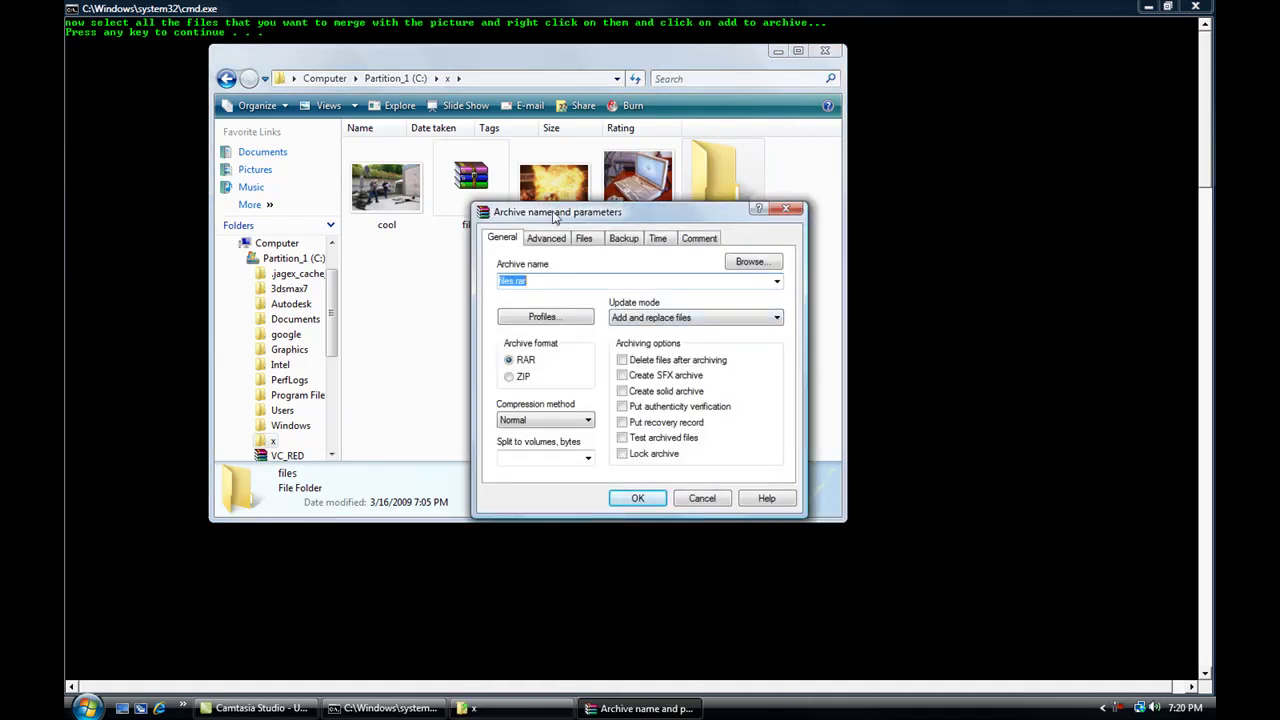
drag(553, 217, 621, 187)
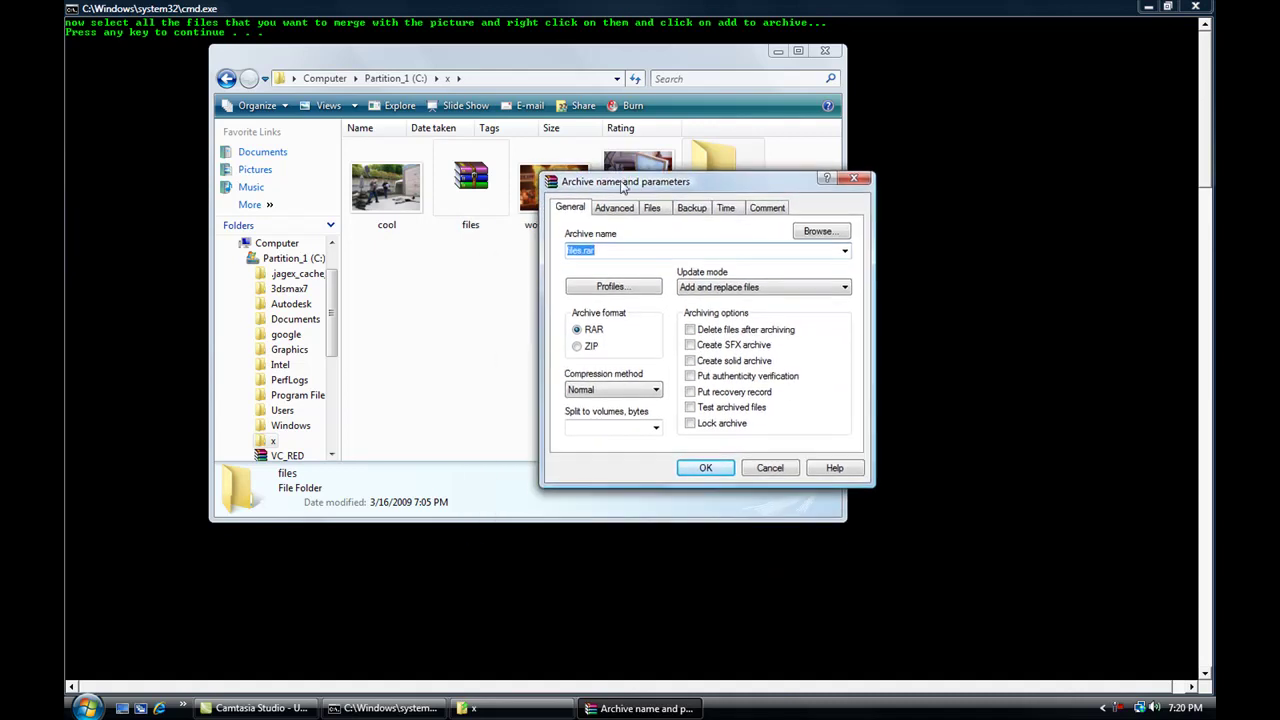
click(579, 250)
Step: Create files.rar, then select it in the x folder to check its size and date
click(719, 470)
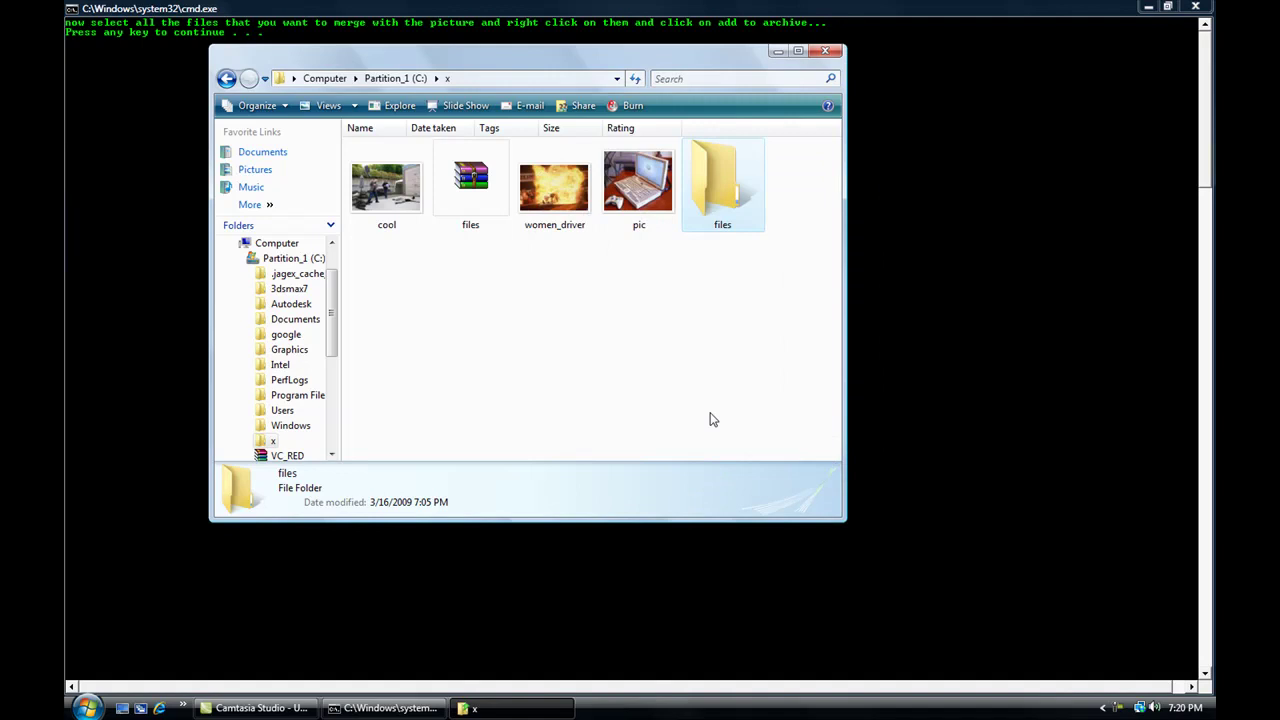
click(491, 190)
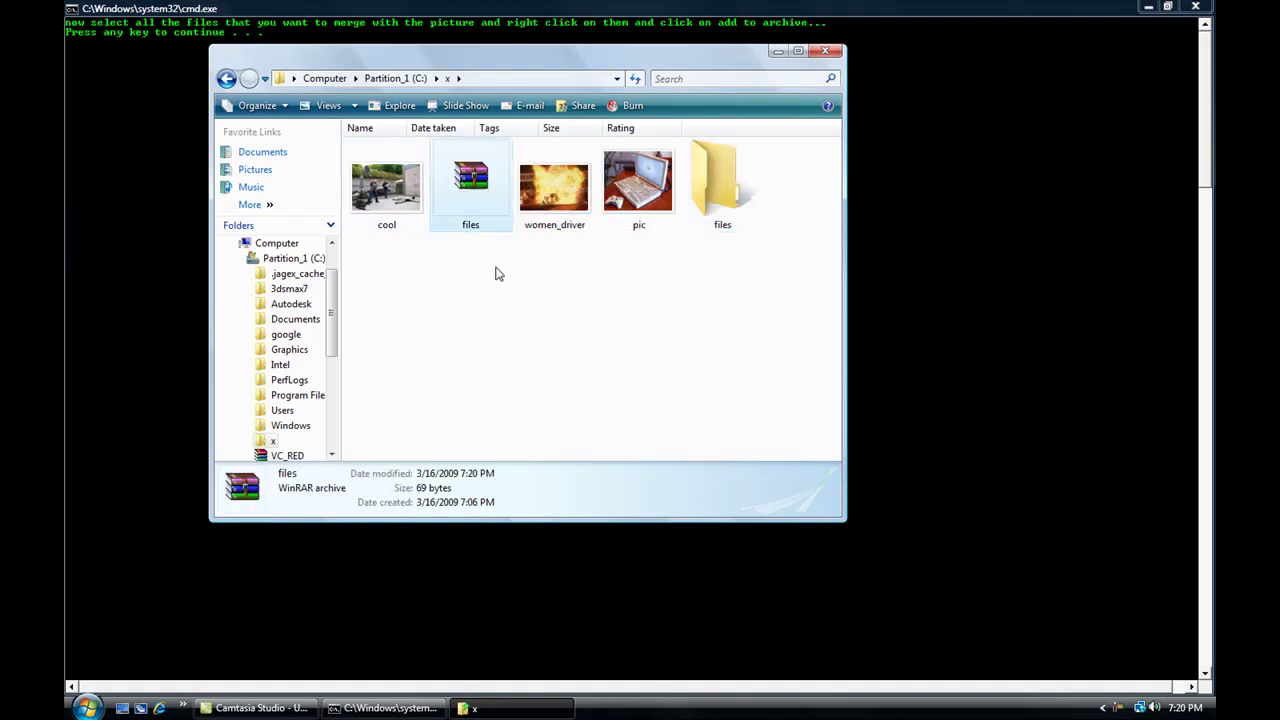
drag(492, 294, 584, 360)
drag(752, 272, 710, 155)
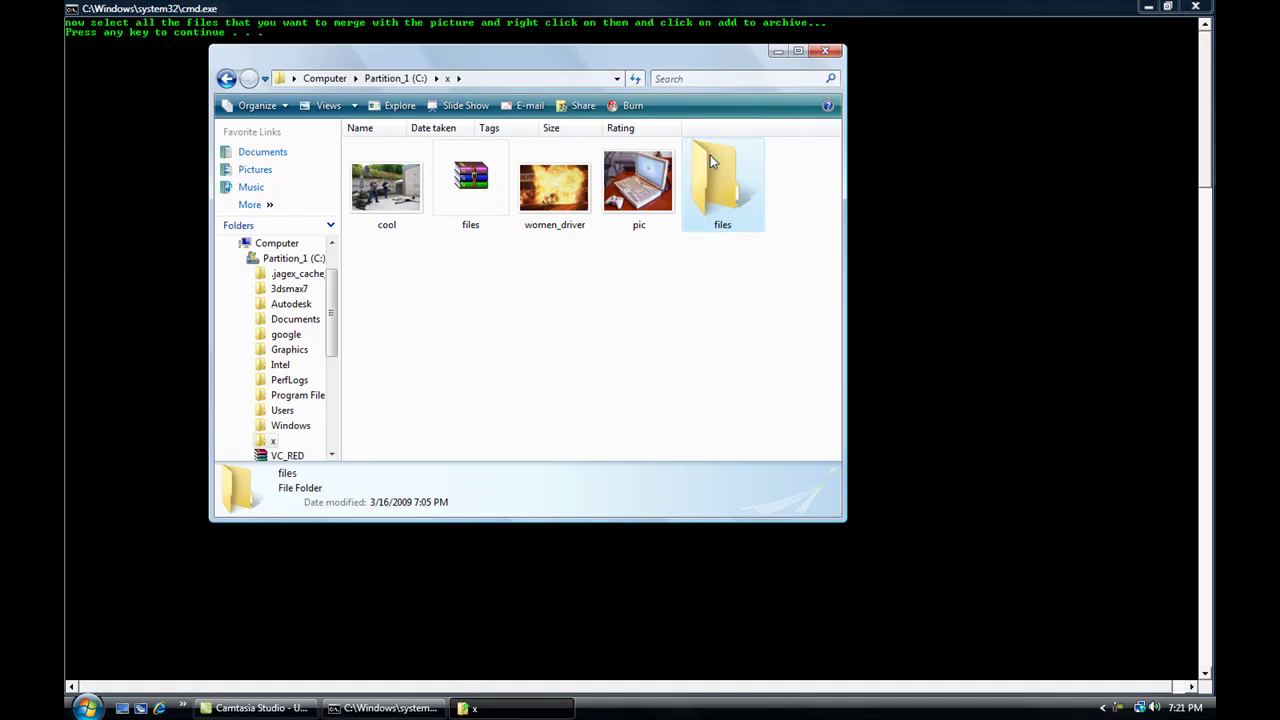
click(700, 270)
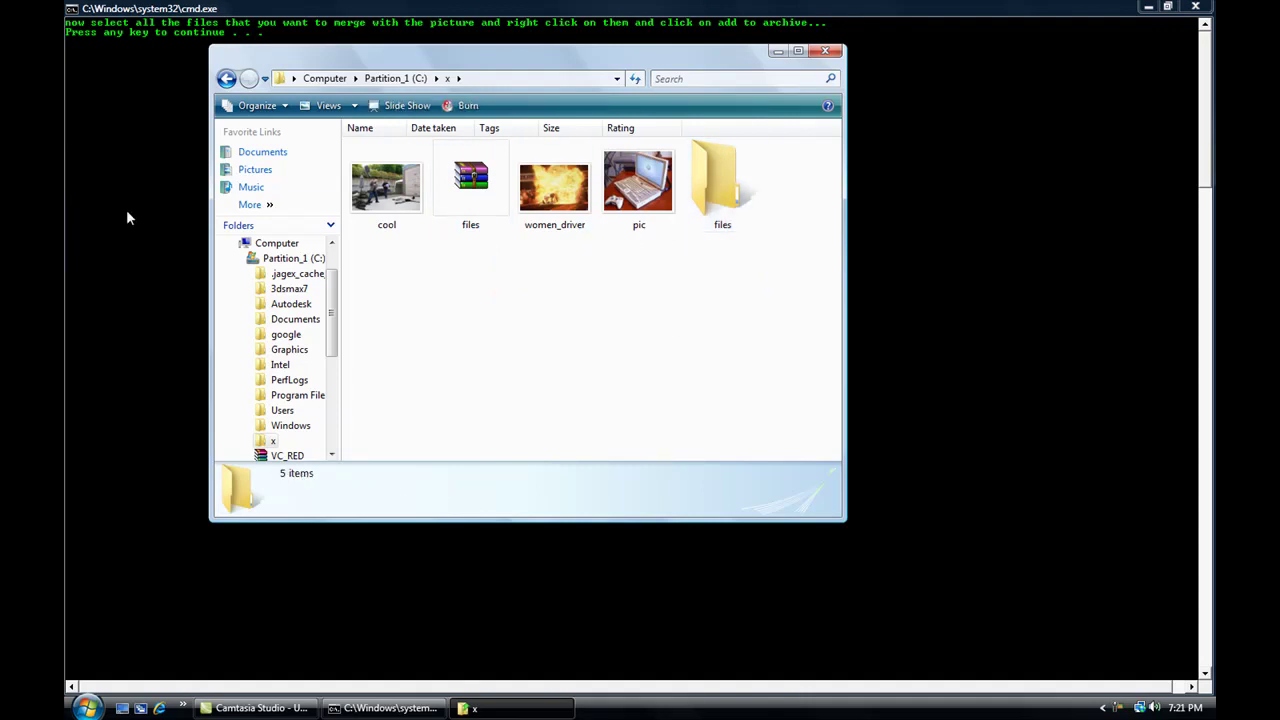
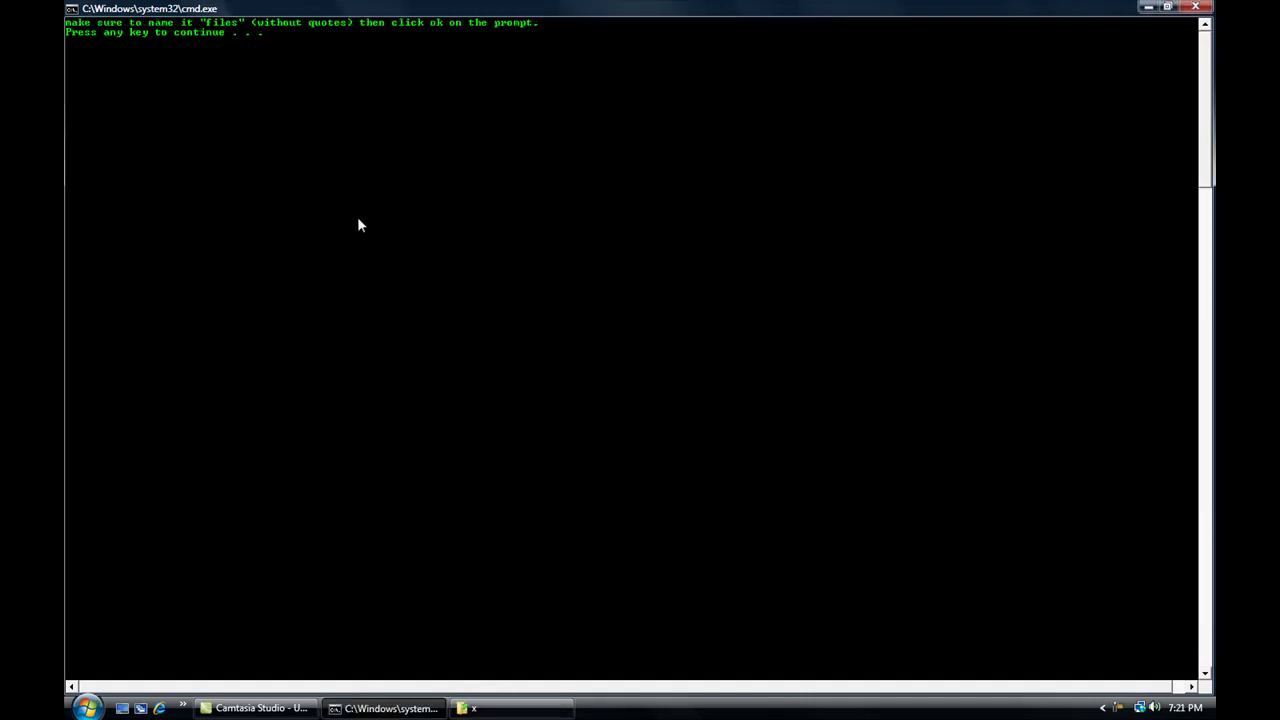
Step: Continue the merger script after confirming the picture in folder x is named pic
key(Return)
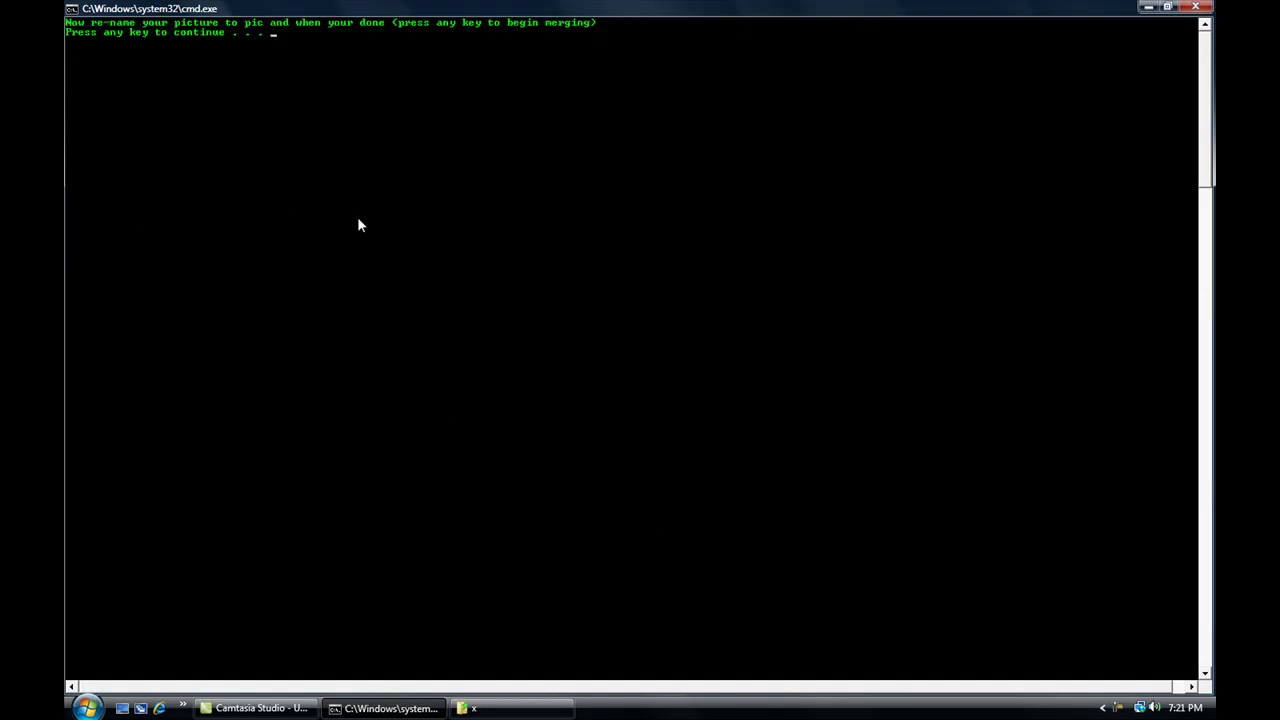
click(540, 709)
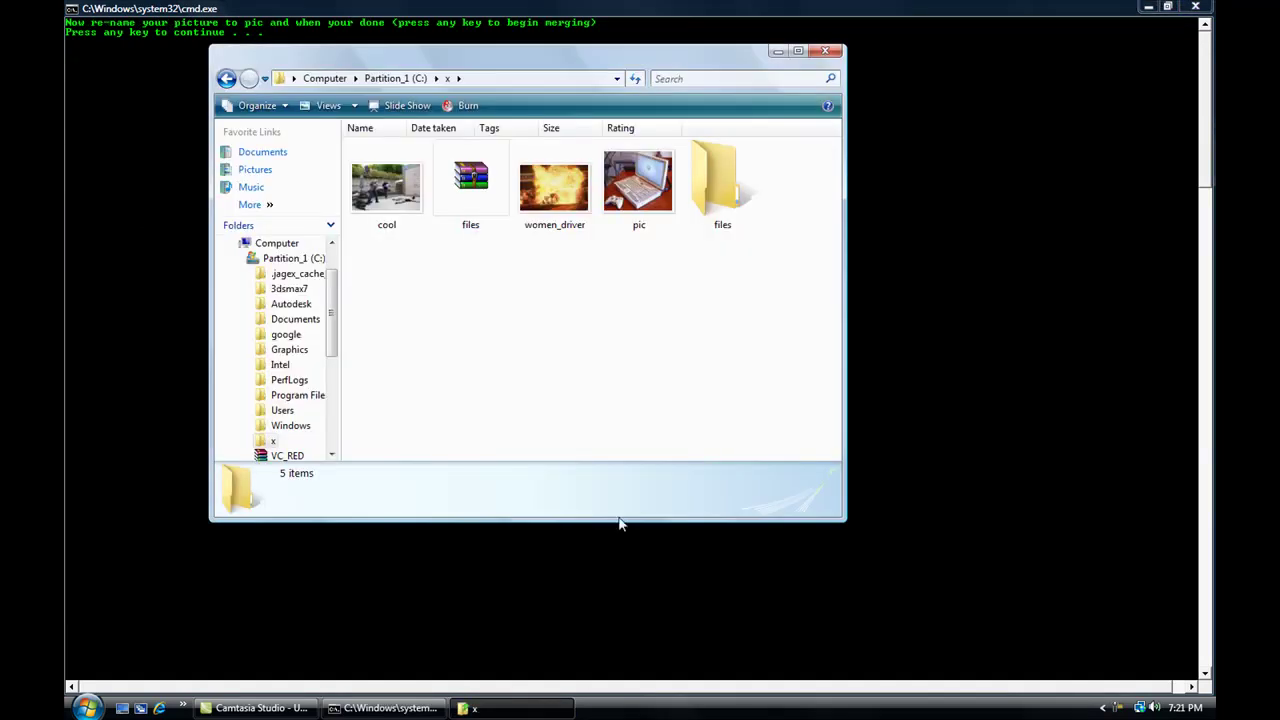
click(639, 229)
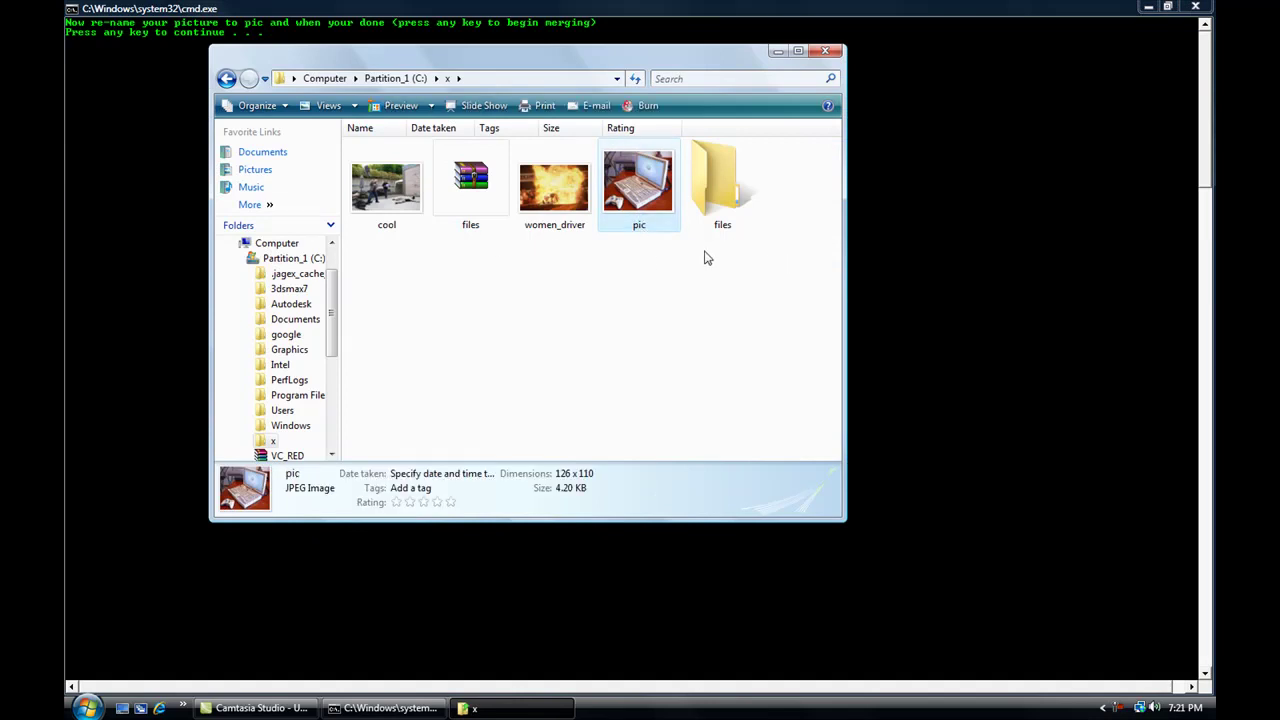
click(825, 50)
Step: Let the script merge pic.jpg with files.rar into the Merged image
key(Return)
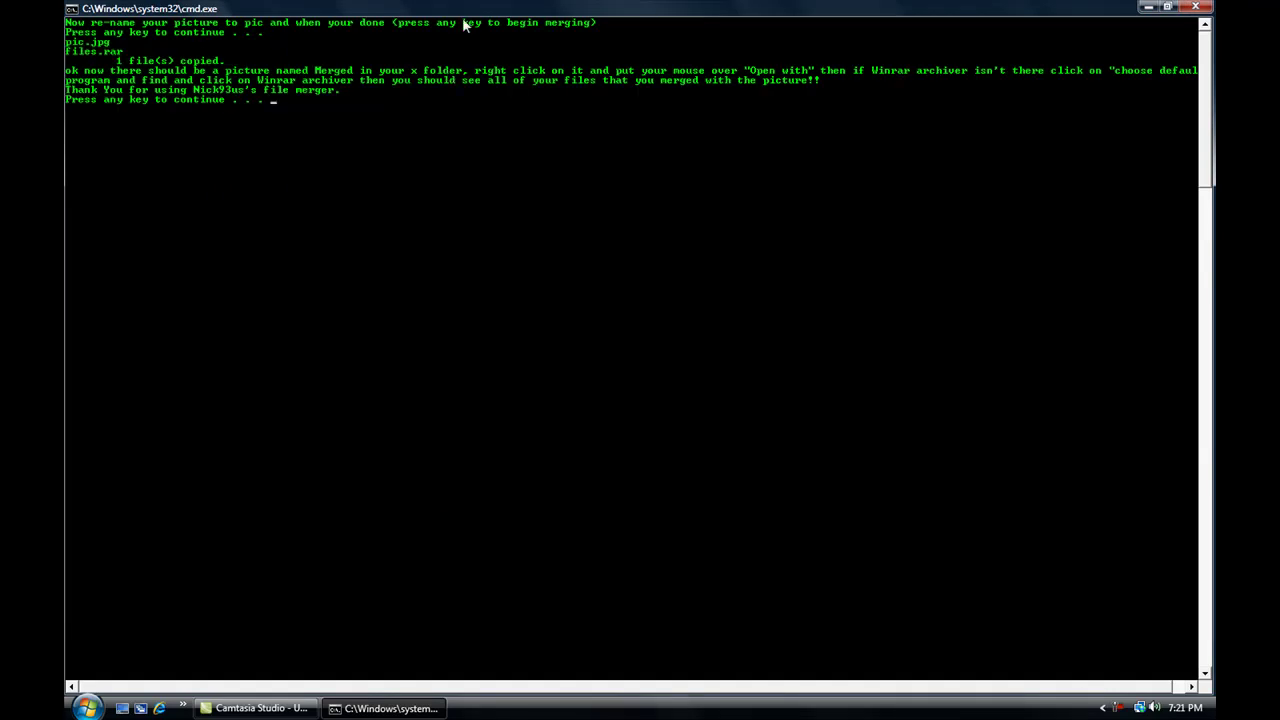
drag(1040, 490, 64, 40)
click(945, 589)
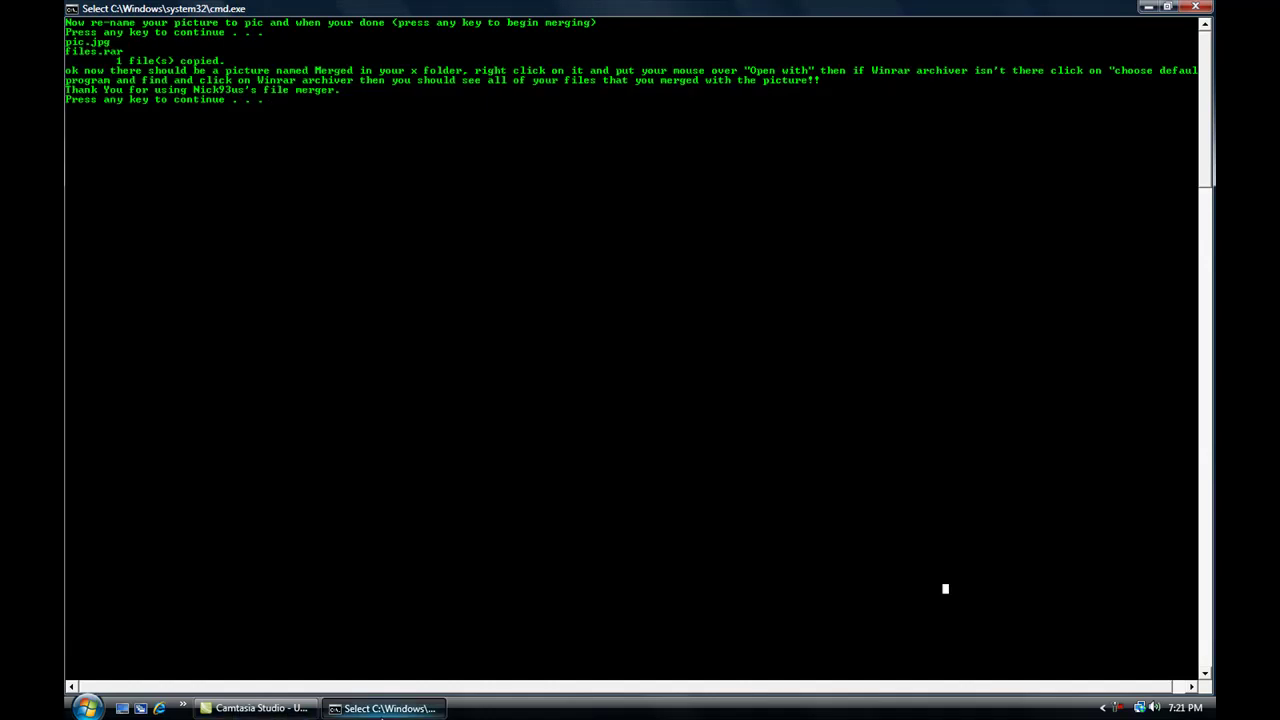
Step: Browse to folder x on Partition_1 (C:) and select the new Merged image
click(86, 708)
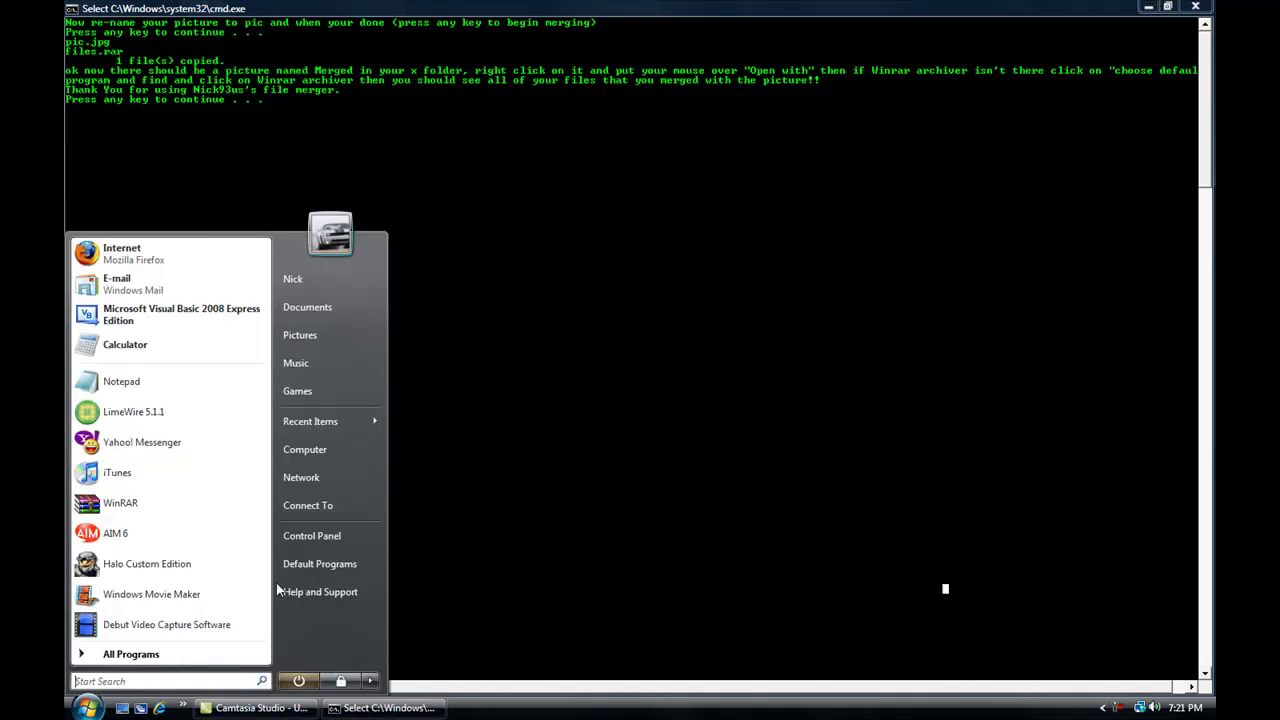
click(315, 449)
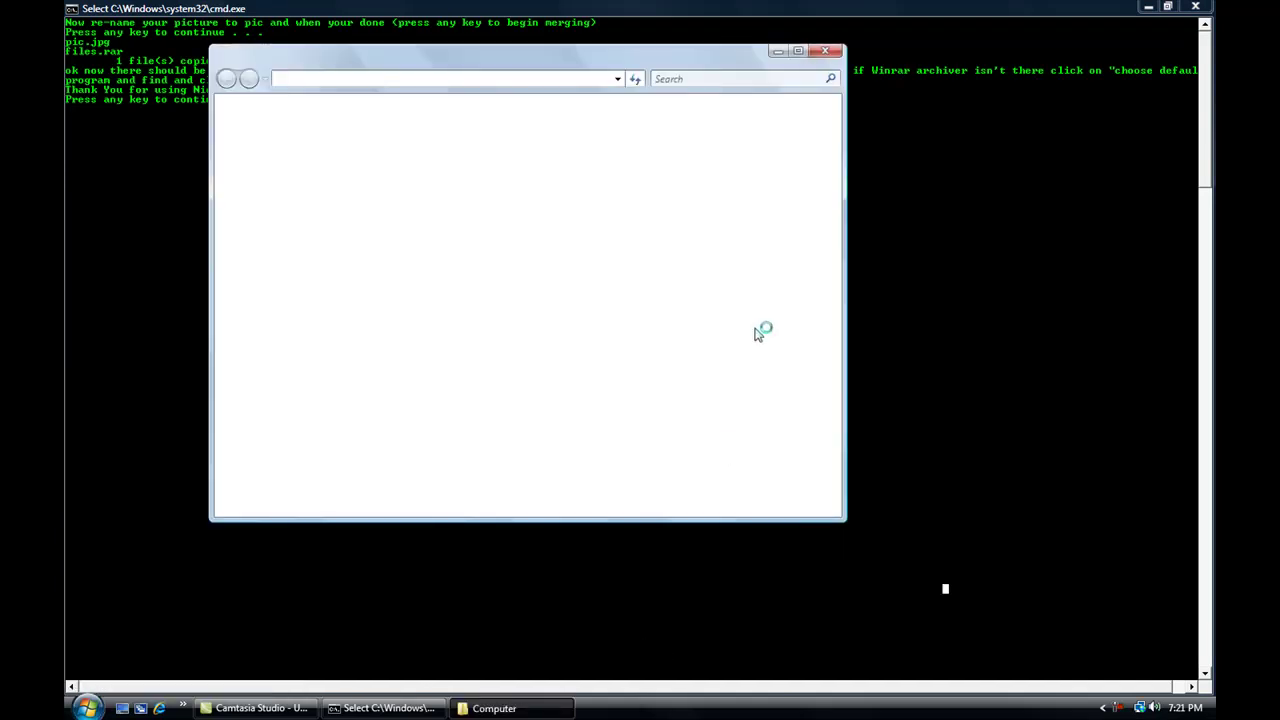
double_click(403, 170)
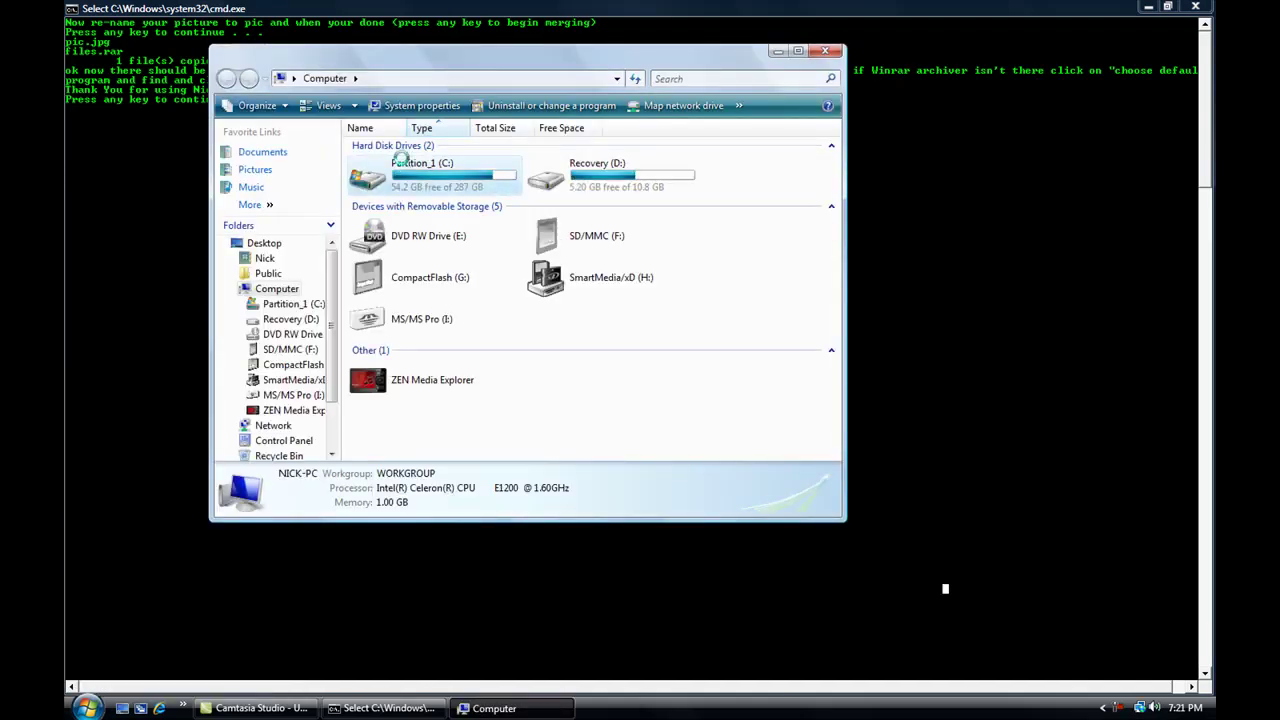
double_click(384, 410)
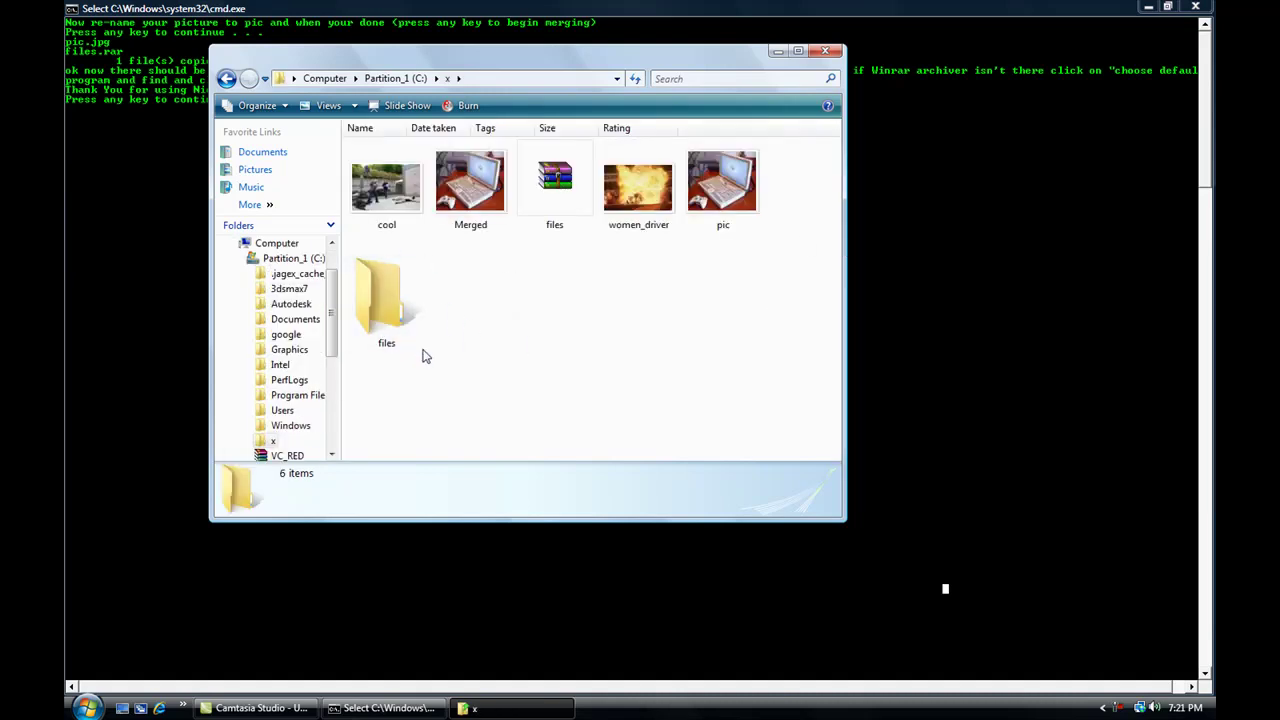
click(478, 188)
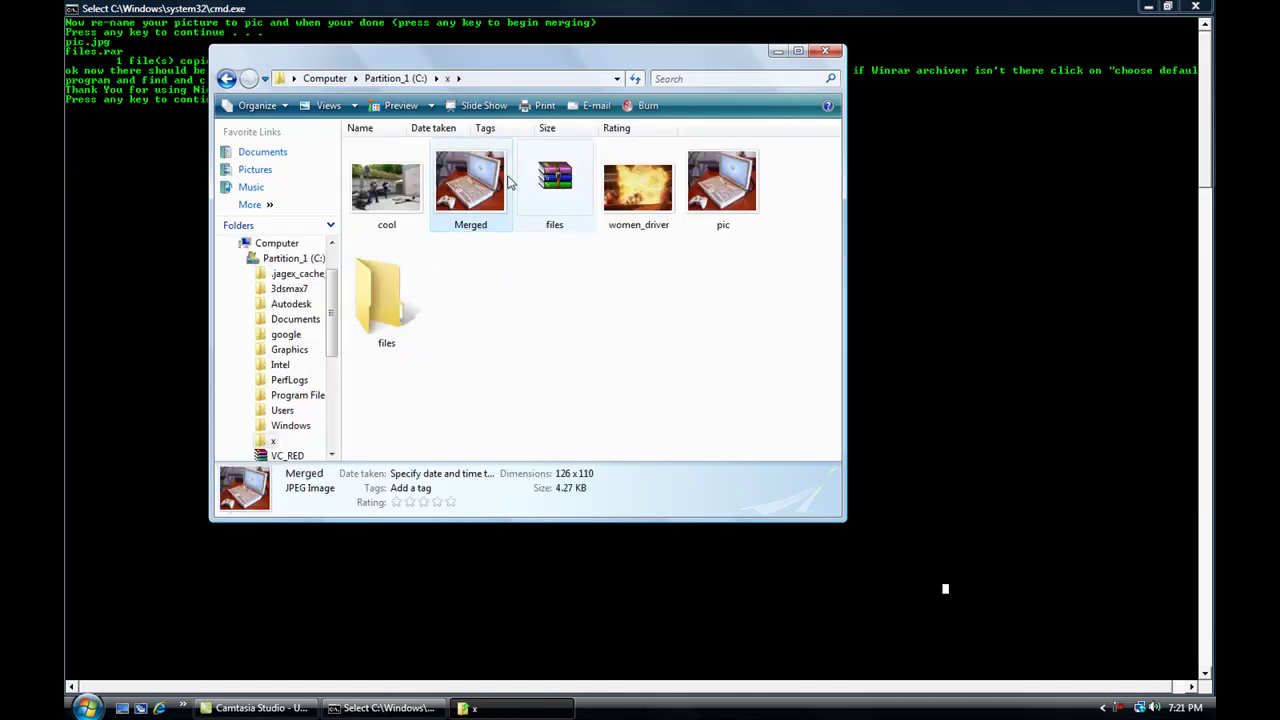
click(487, 227)
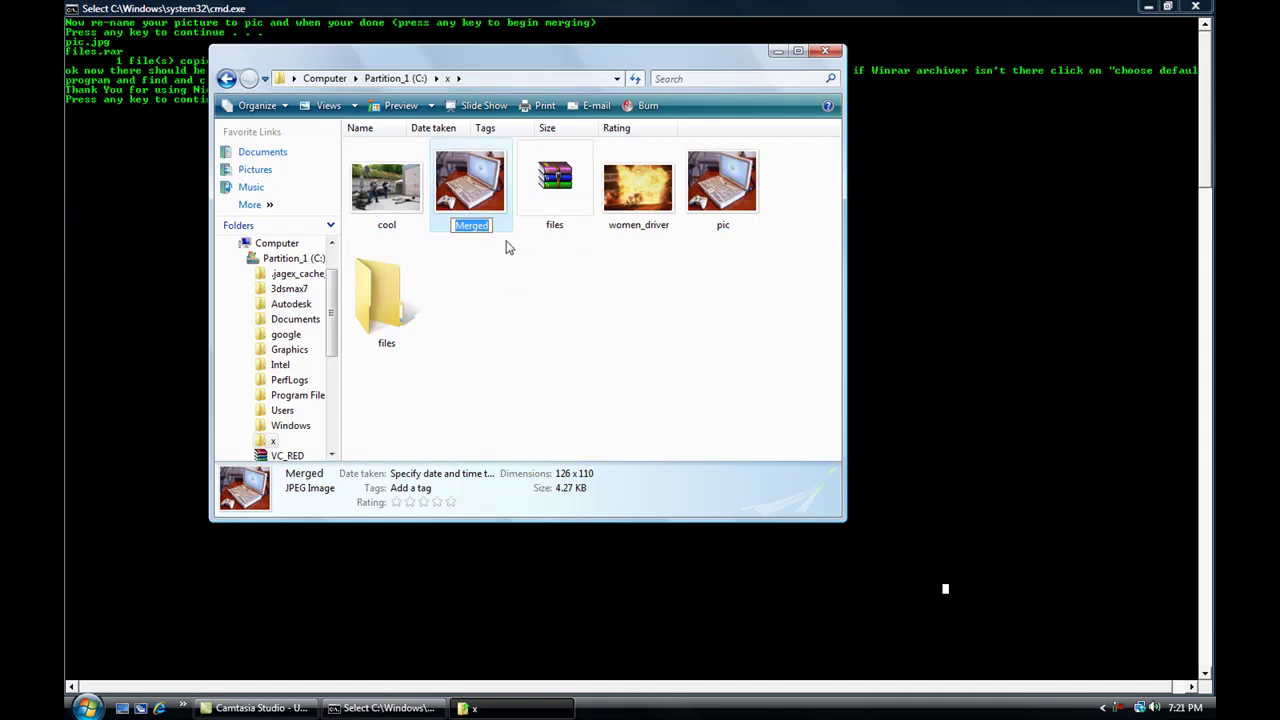
click(505, 280)
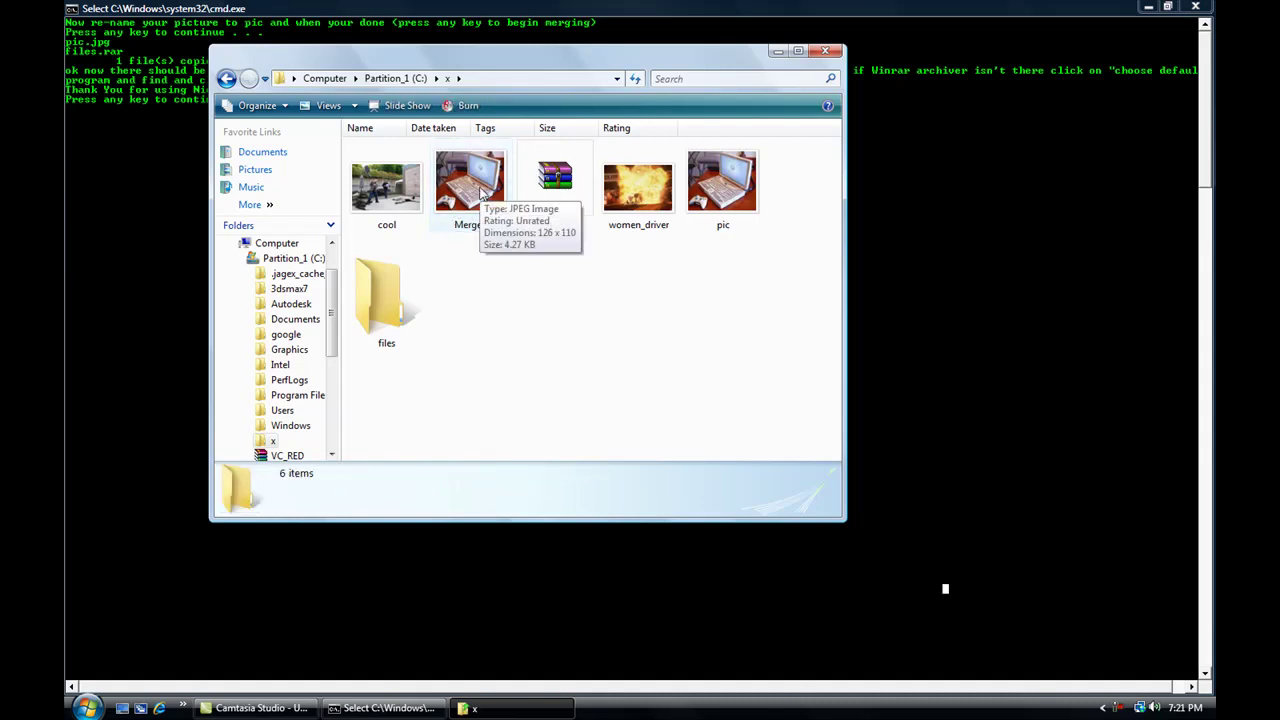
Step: Open Merged.jpg with WinRAR archiver through Open With, without making WinRAR the default
right_click(480, 190)
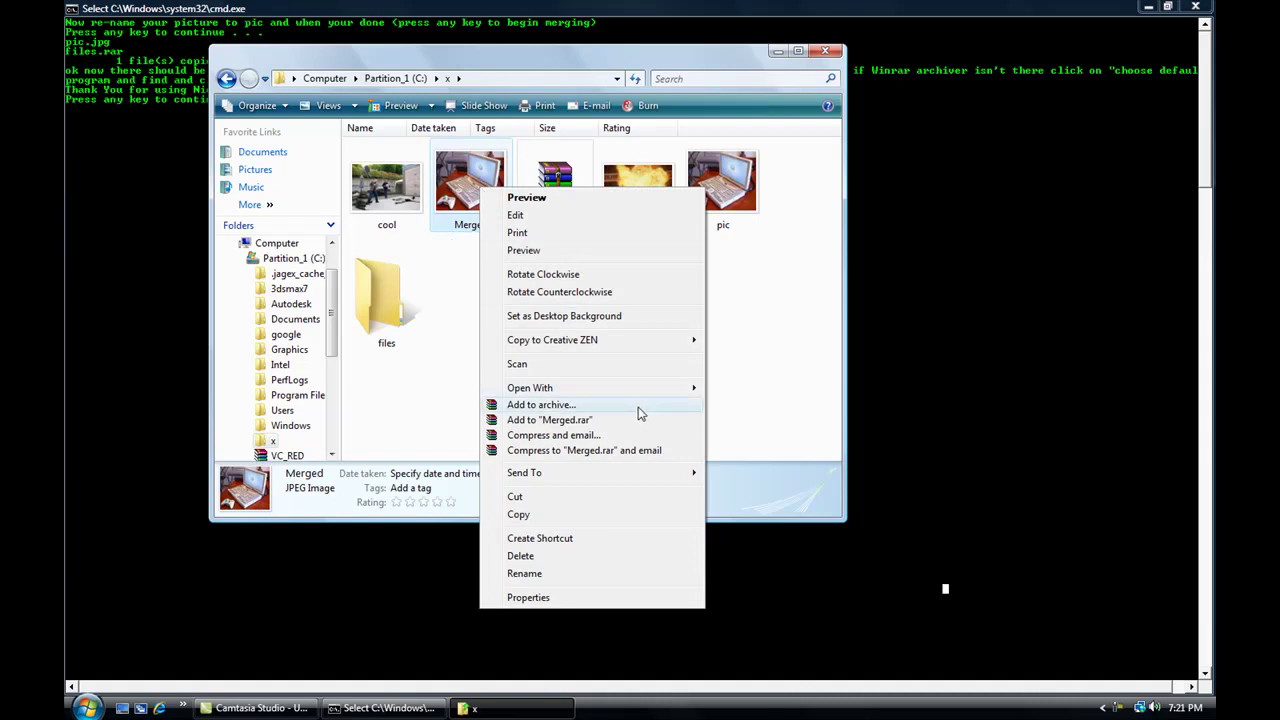
mouse_move(672, 397)
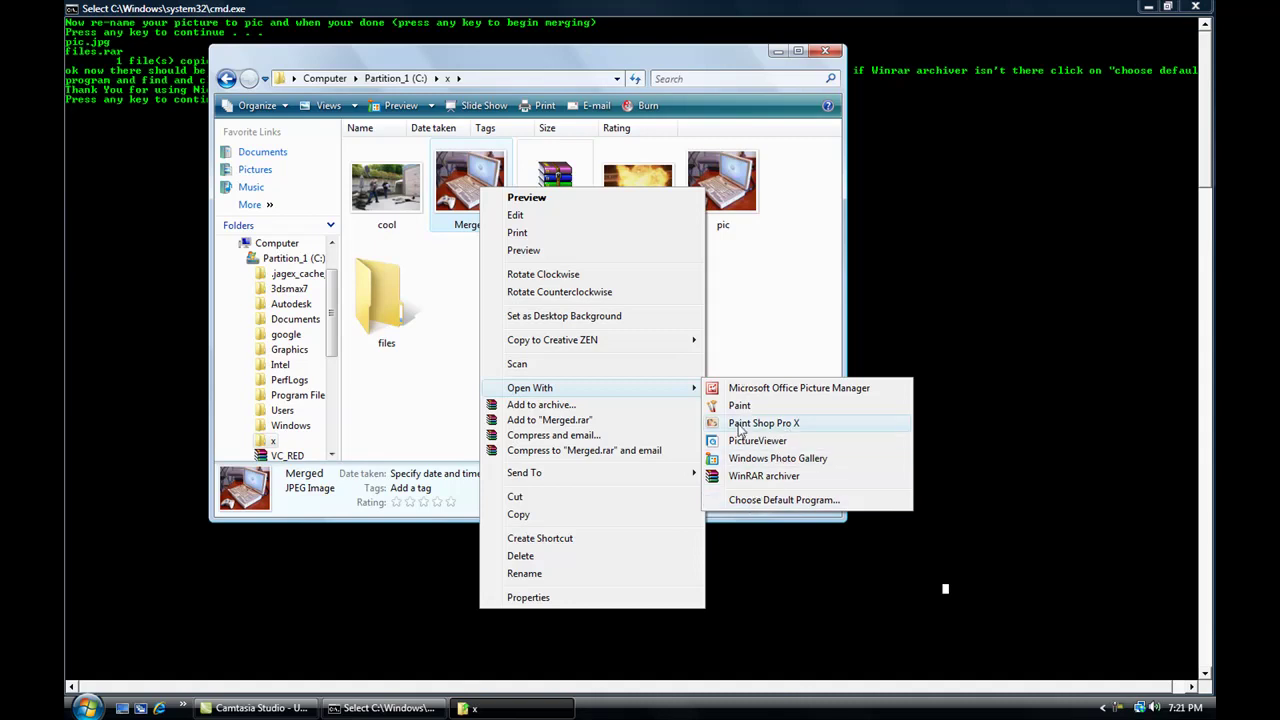
click(757, 498)
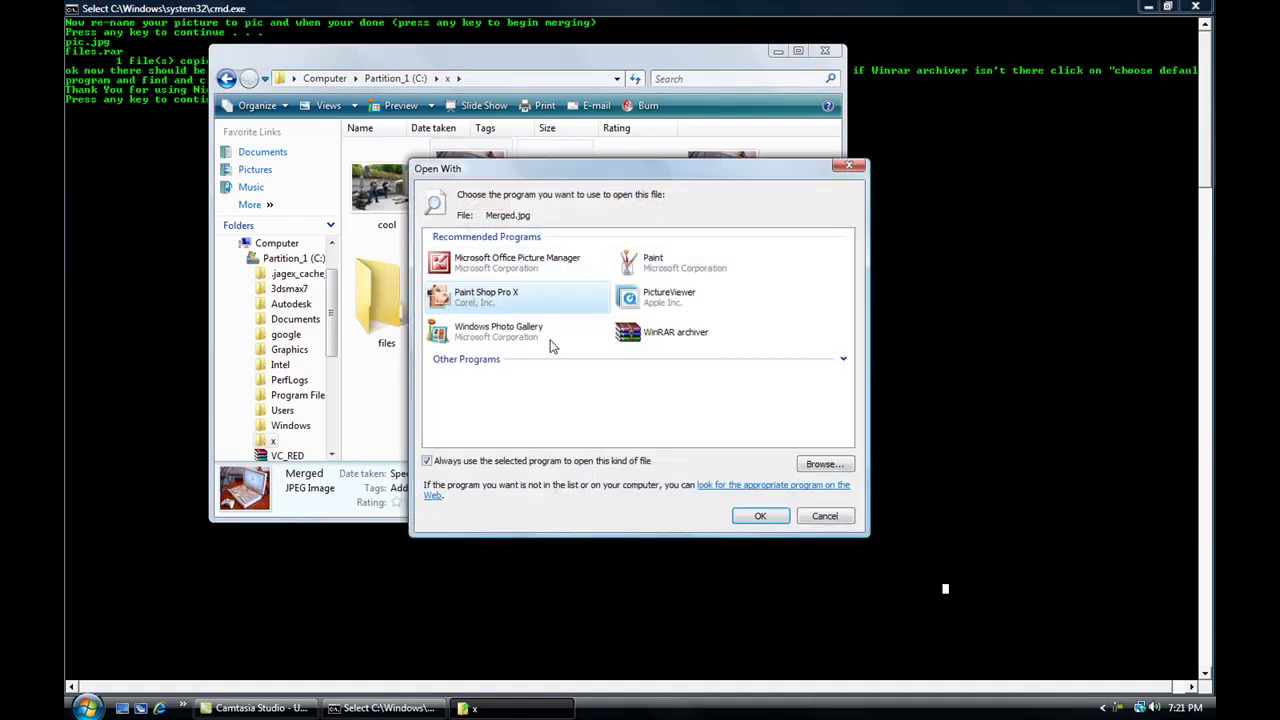
click(688, 339)
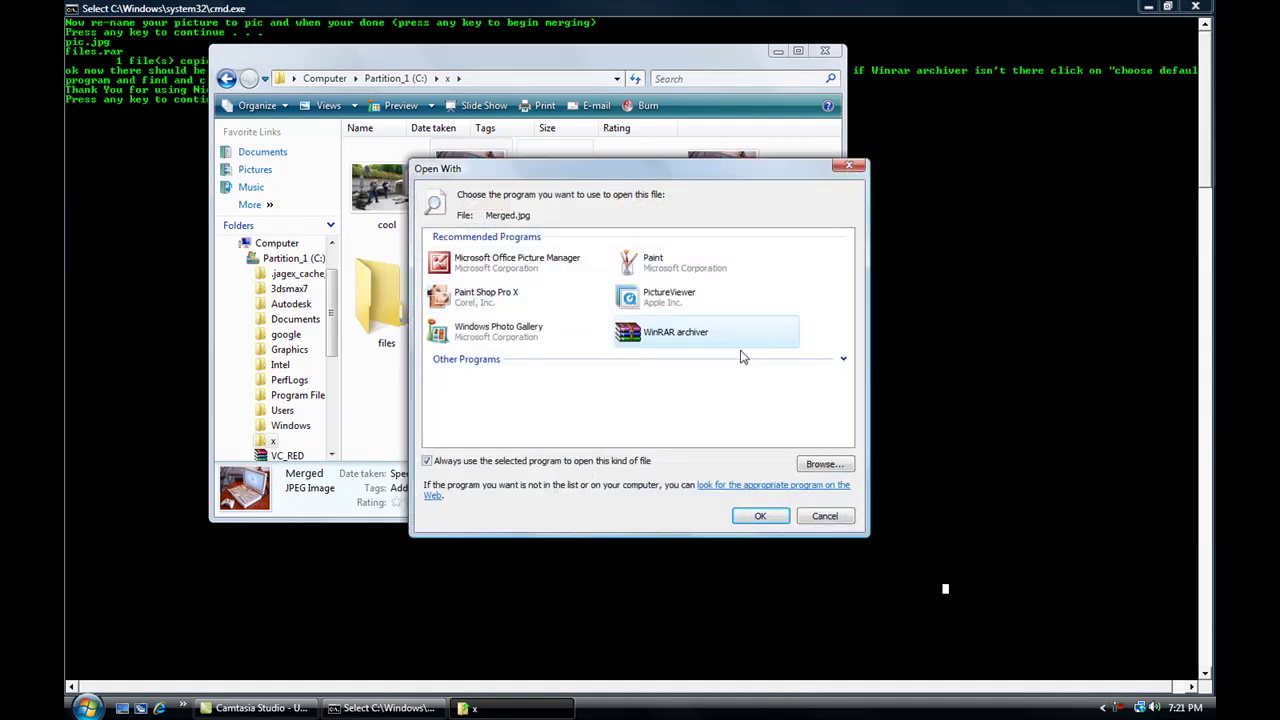
click(843, 359)
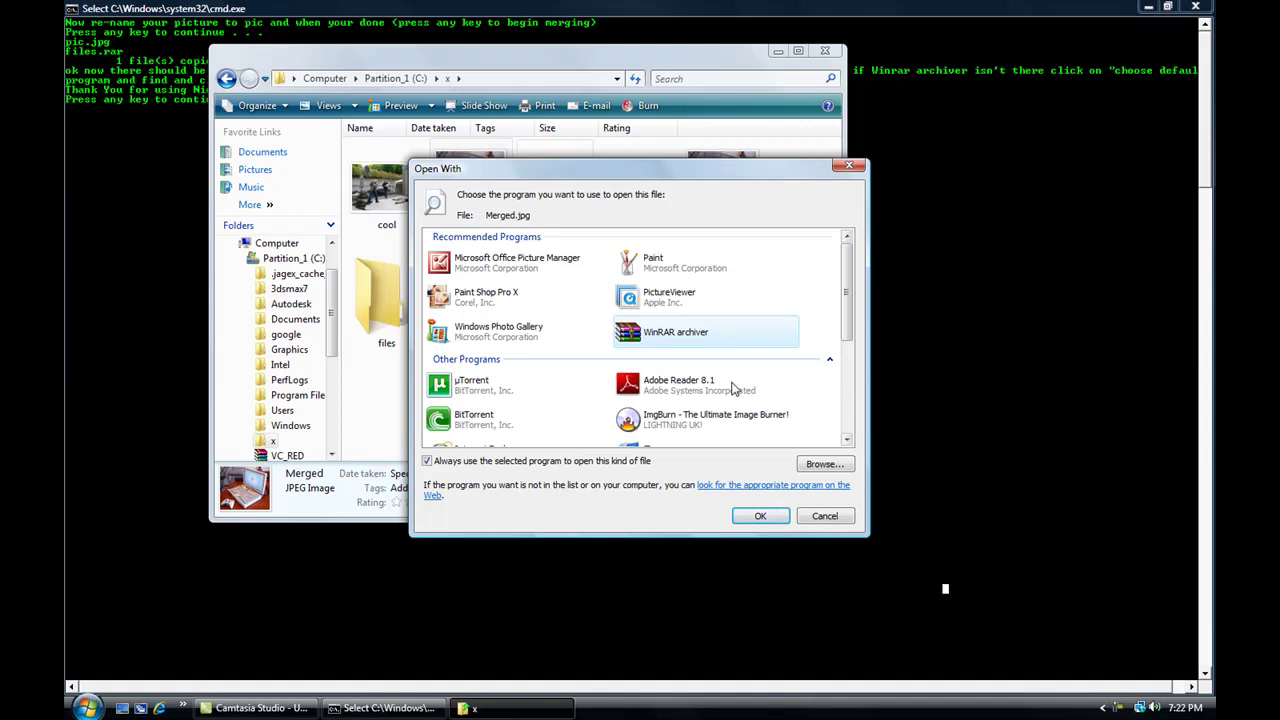
scroll(657, 400, down, 3)
scroll(657, 400, up, 3)
click(759, 517)
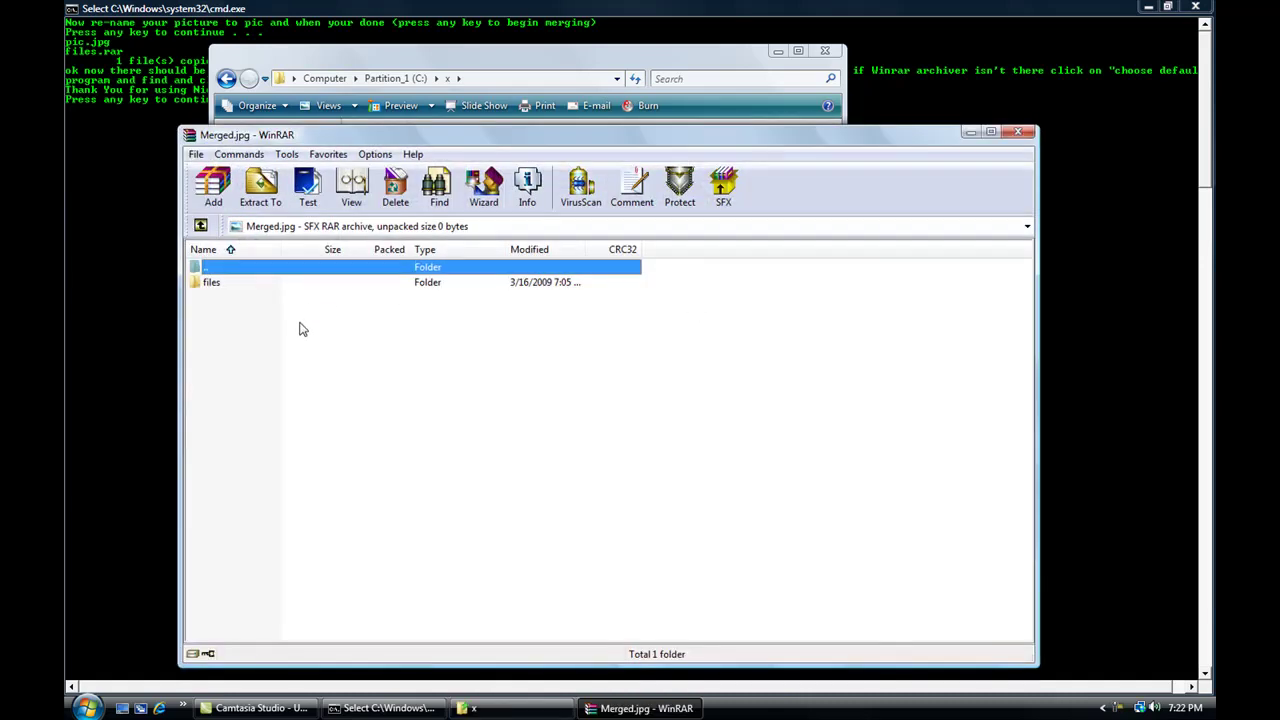
Step: Inspect the 'files' folder hidden inside Merged.jpg in WinRAR, then close the archive
drag(298, 322, 237, 309)
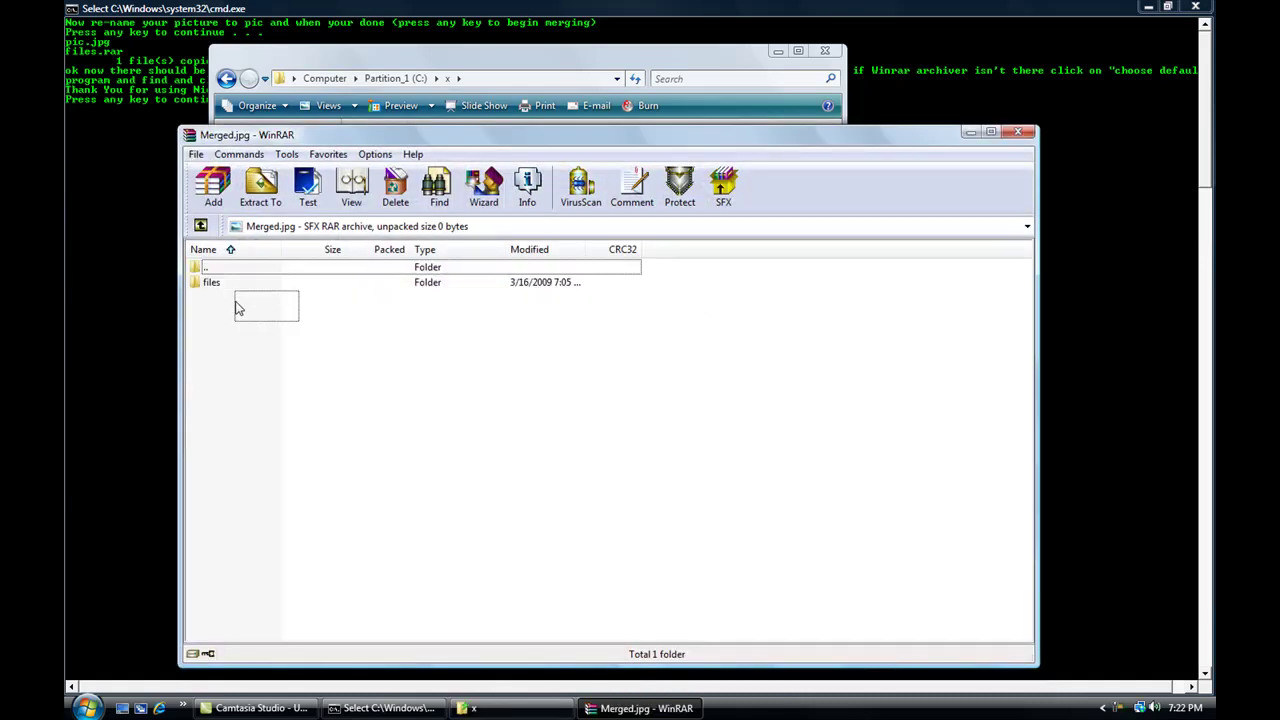
click(1017, 132)
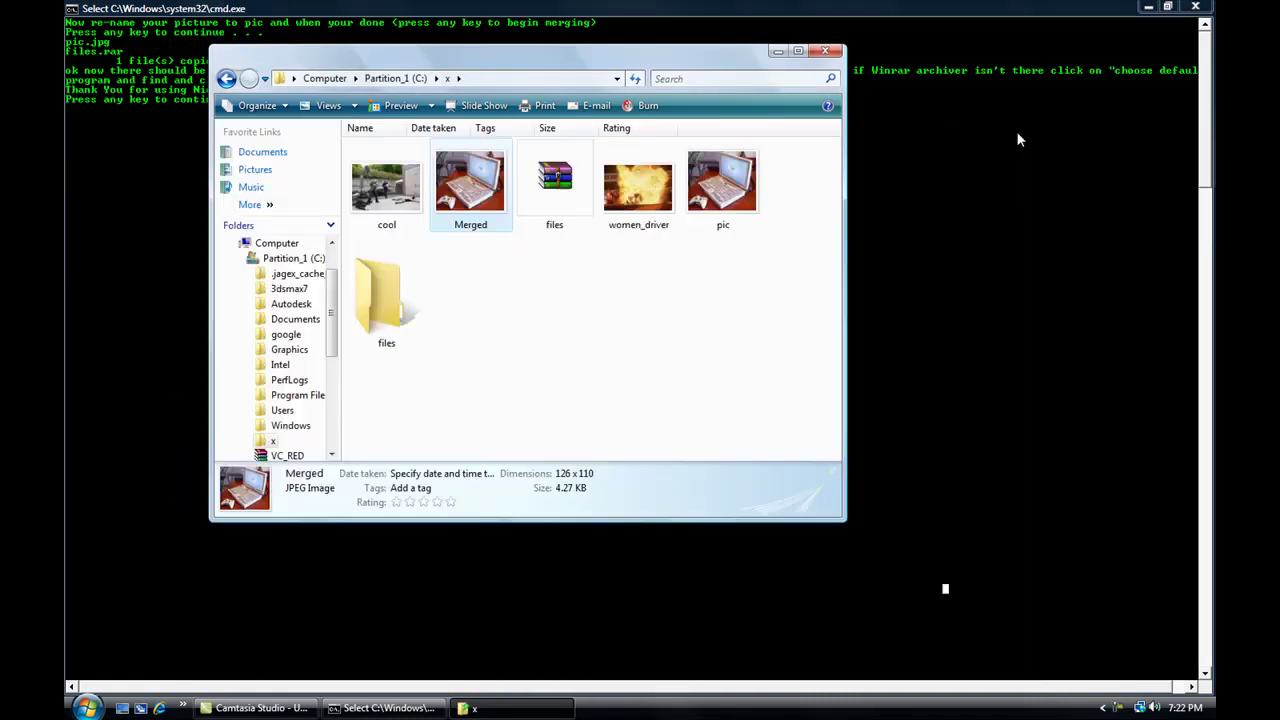
Step: Close the folder x and Command Prompt windows and clear the desktop icon selection
click(828, 51)
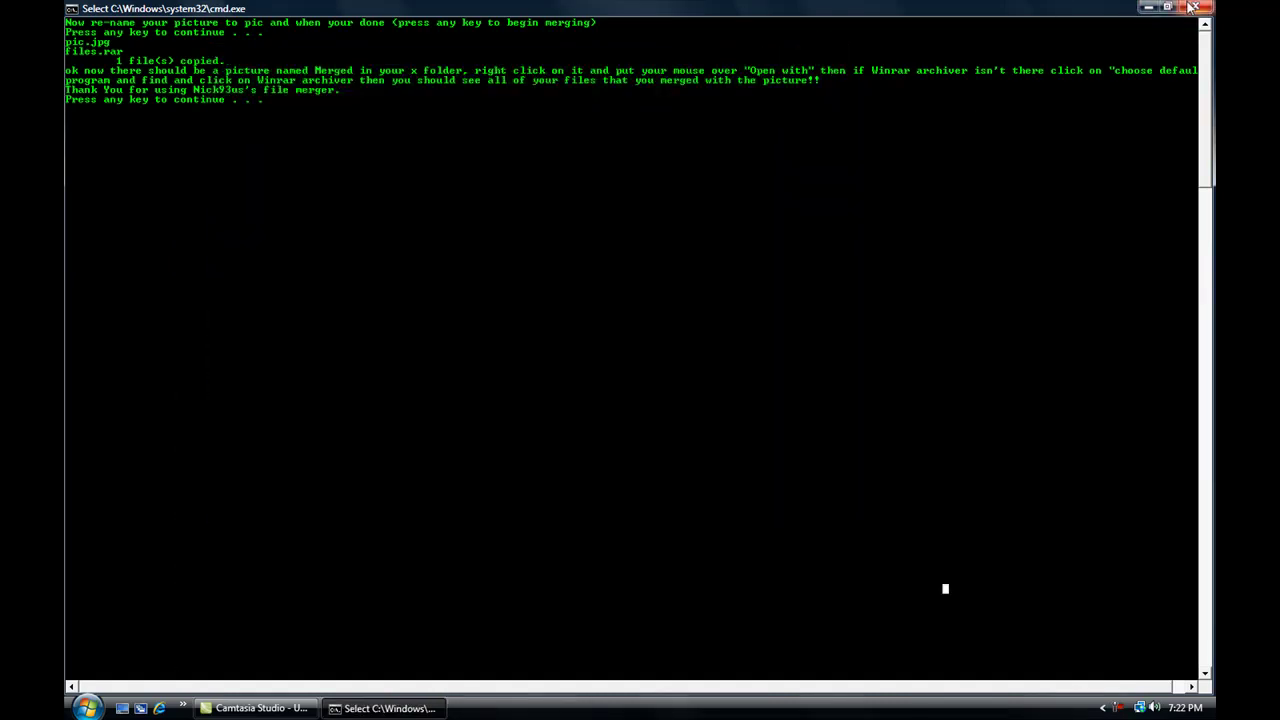
click(1193, 7)
drag(830, 158, 407, 444)
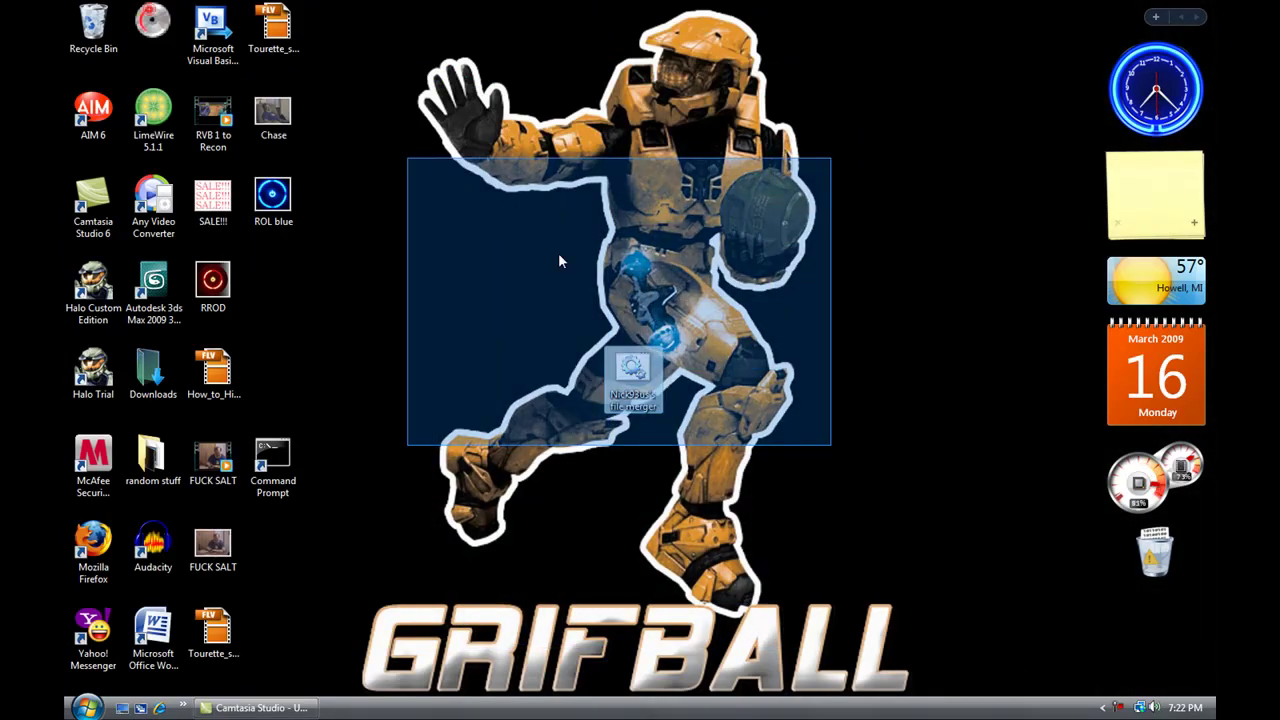
drag(559, 260, 660, 155)
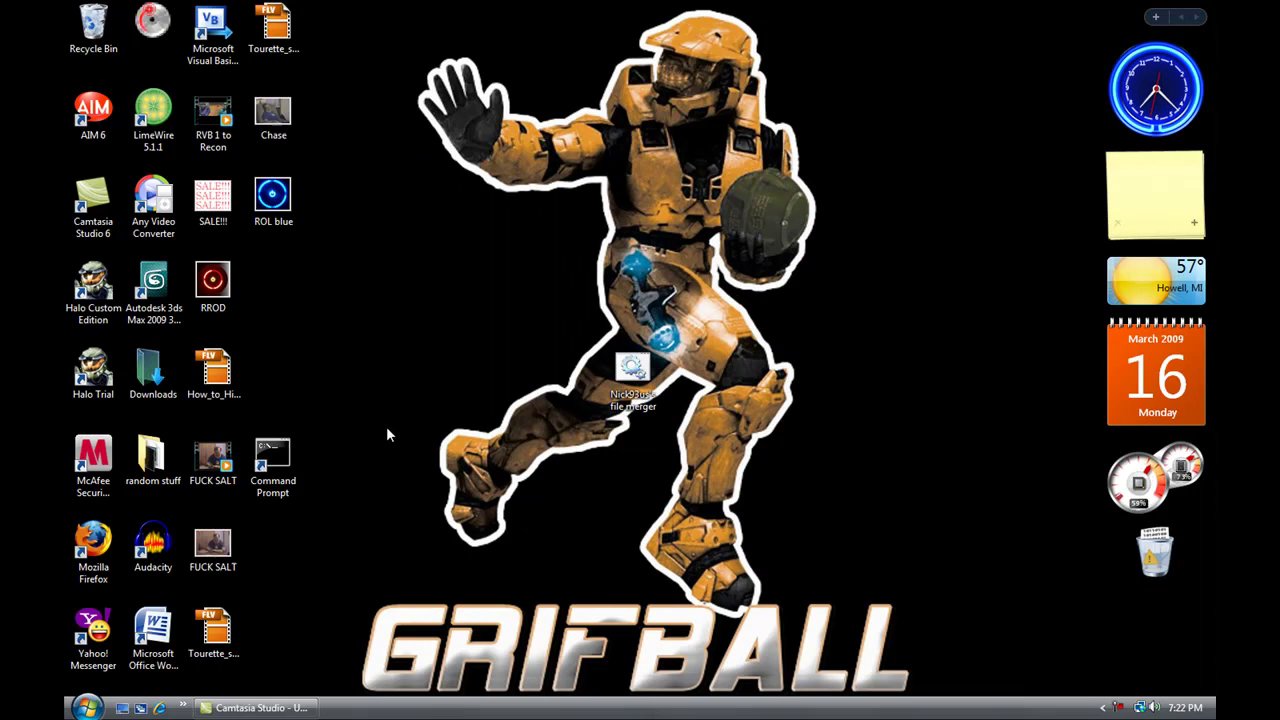
drag(462, 349, 360, 431)
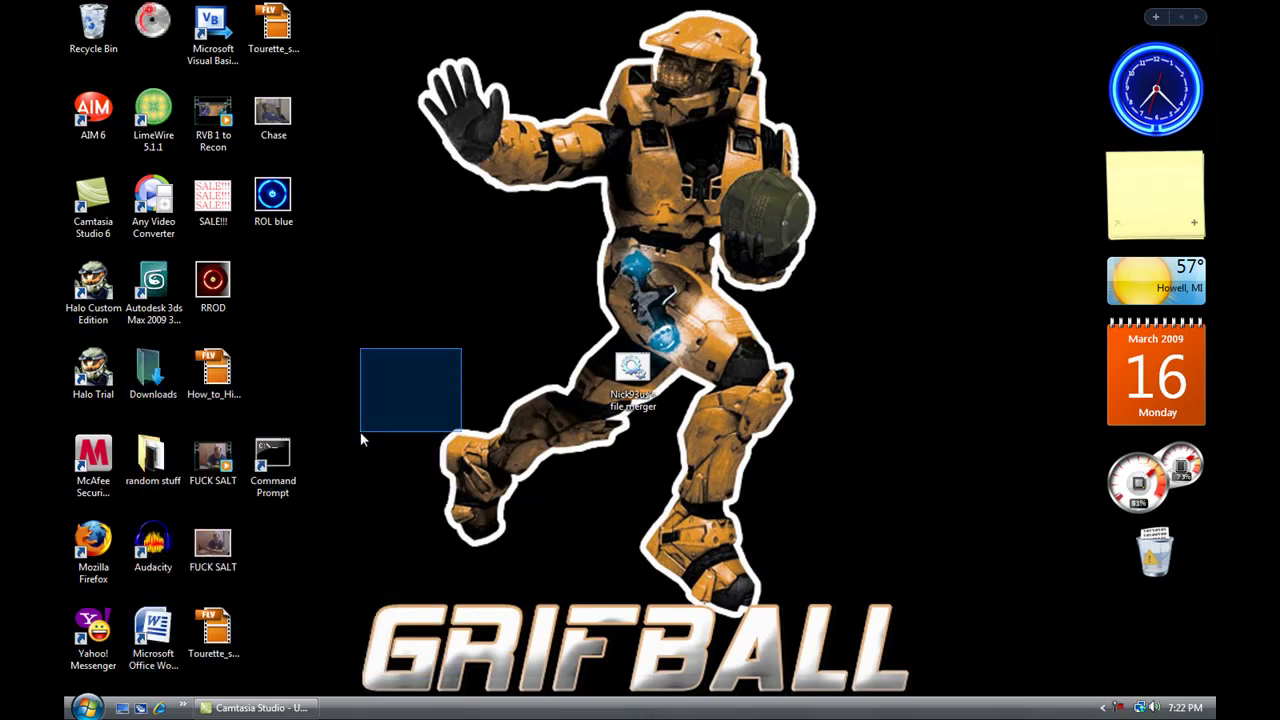
Step: Select the desktop video and its same-named image, then launch Mozilla Firefox
click(213, 458)
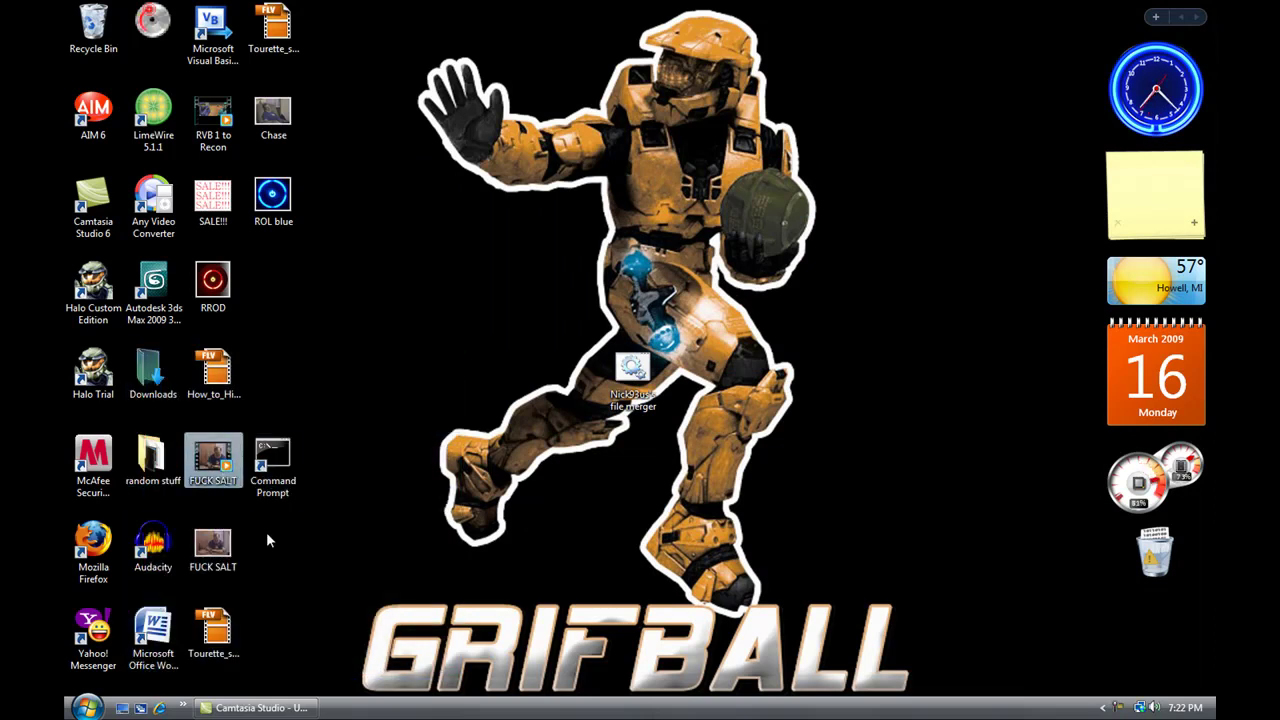
click(213, 548)
click(406, 327)
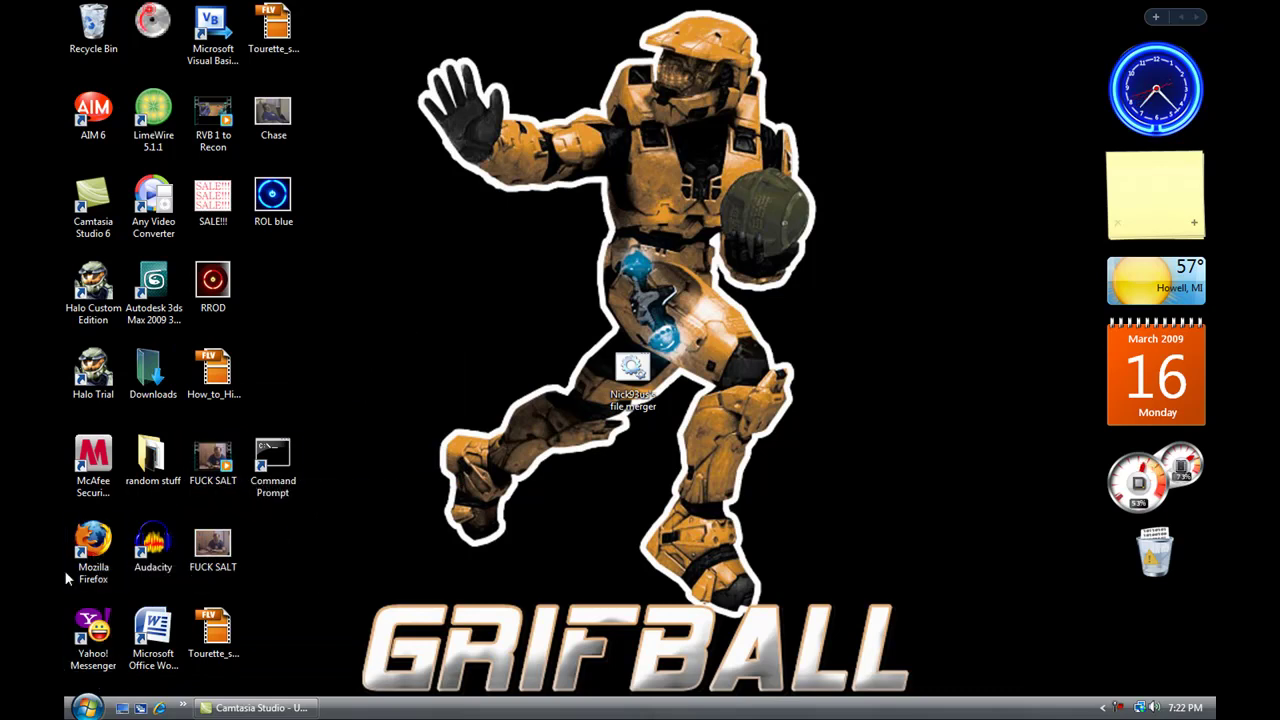
double_click(93, 548)
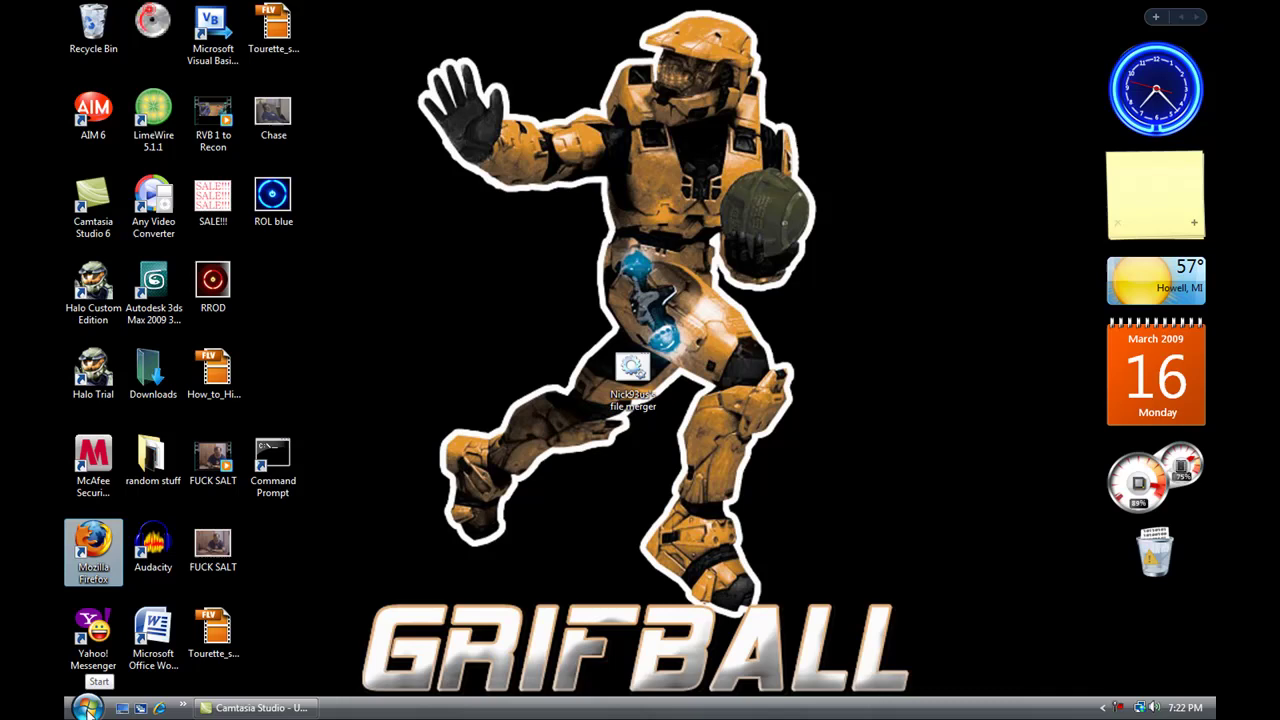
click(88, 707)
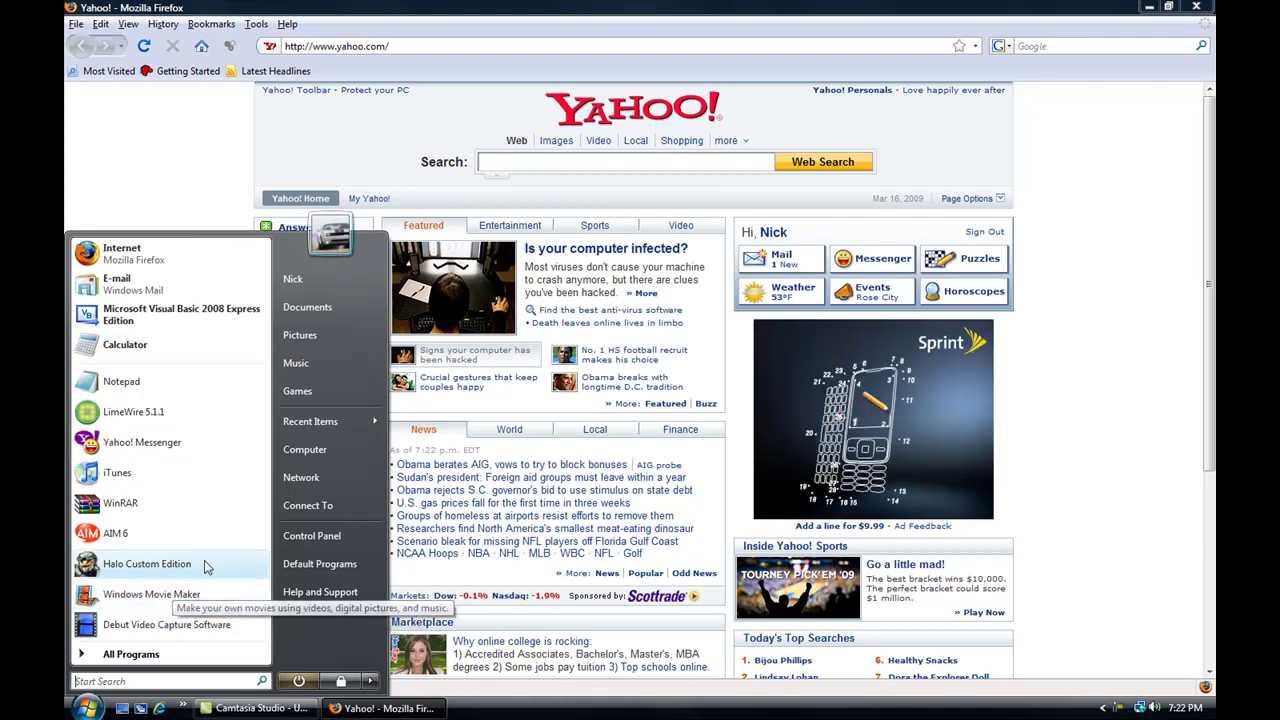
click(197, 117)
click(370, 47)
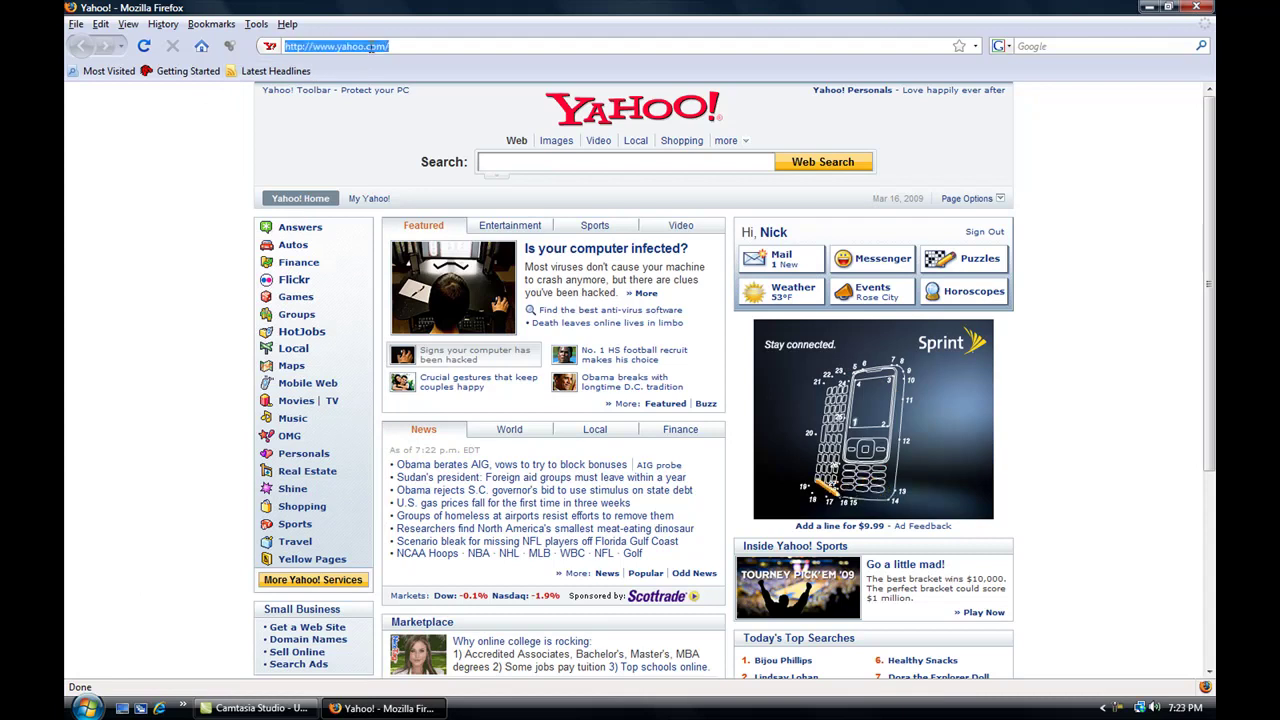
text(www.)
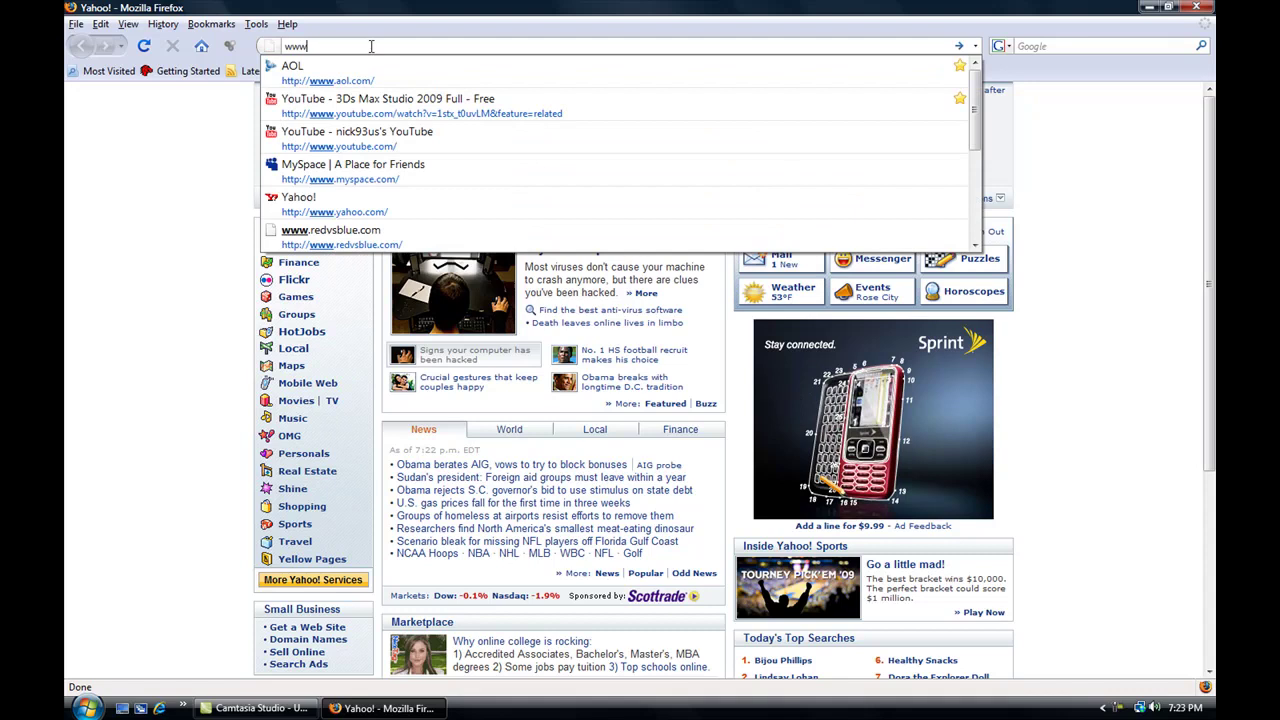
text(gi)
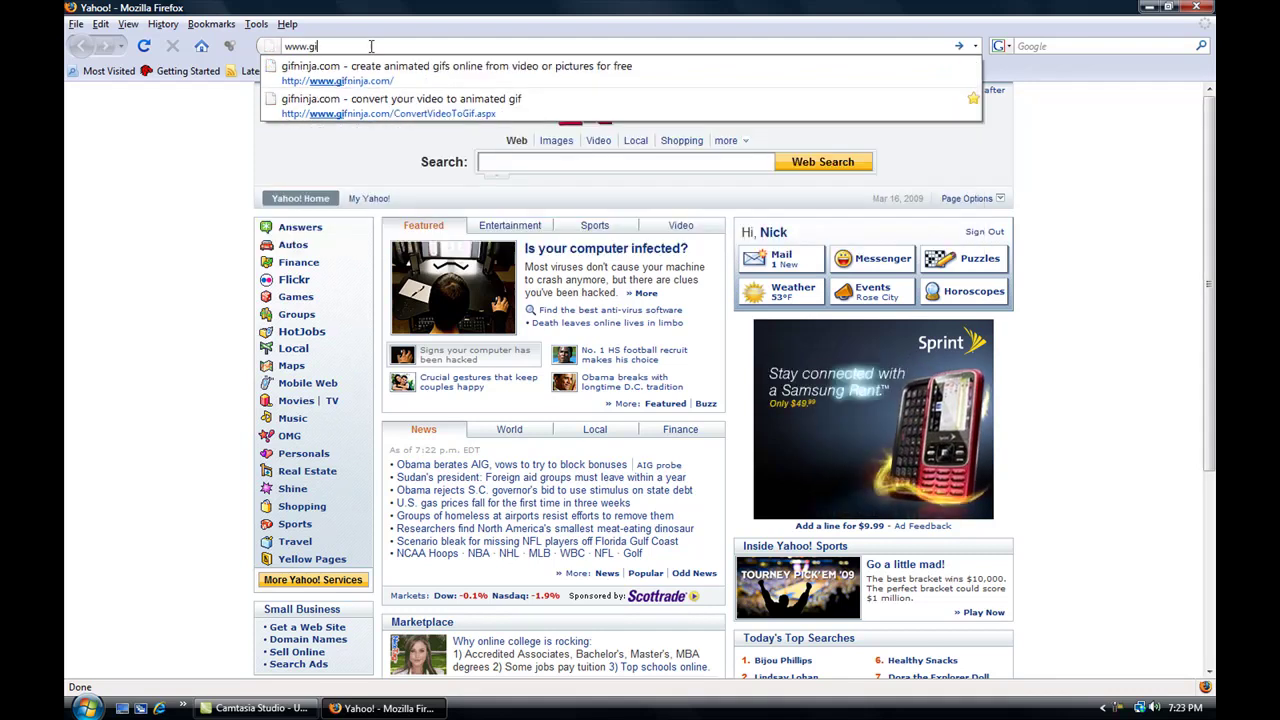
key(Down)
key(Return)
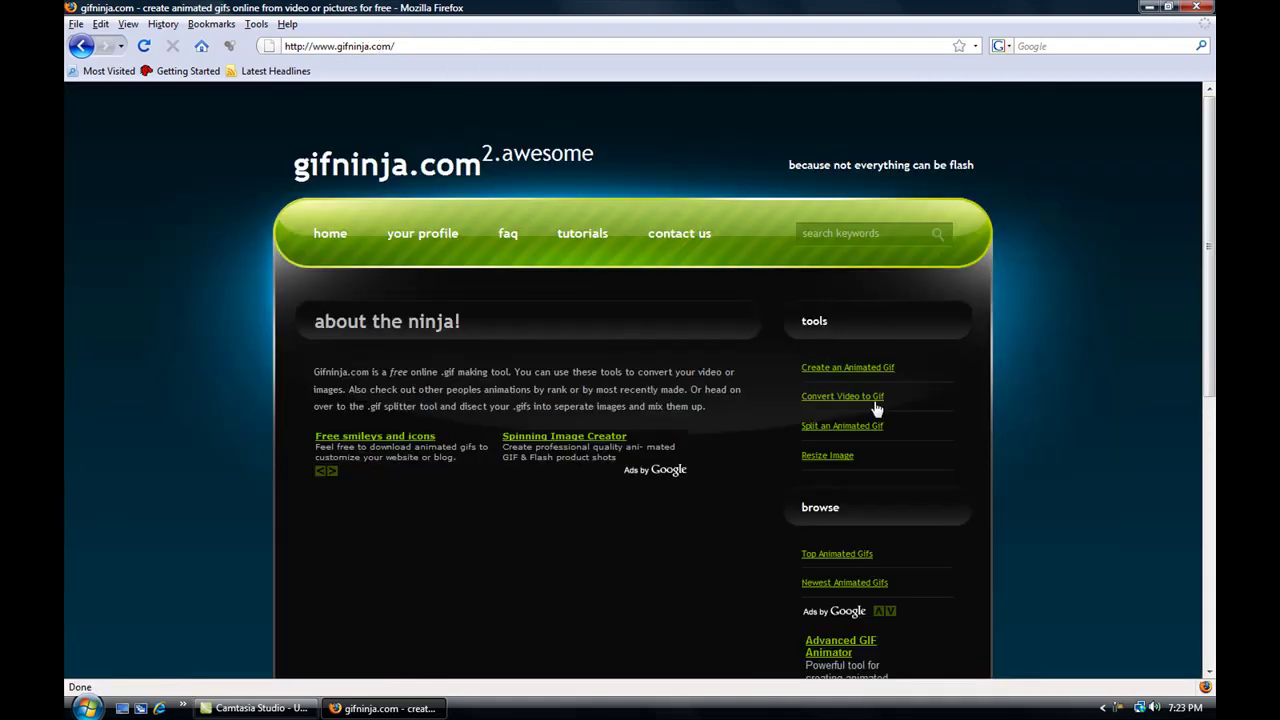
Step: In Convert Video to Gif, upload the 182 KB Windows Media video and click make my gif!
click(874, 401)
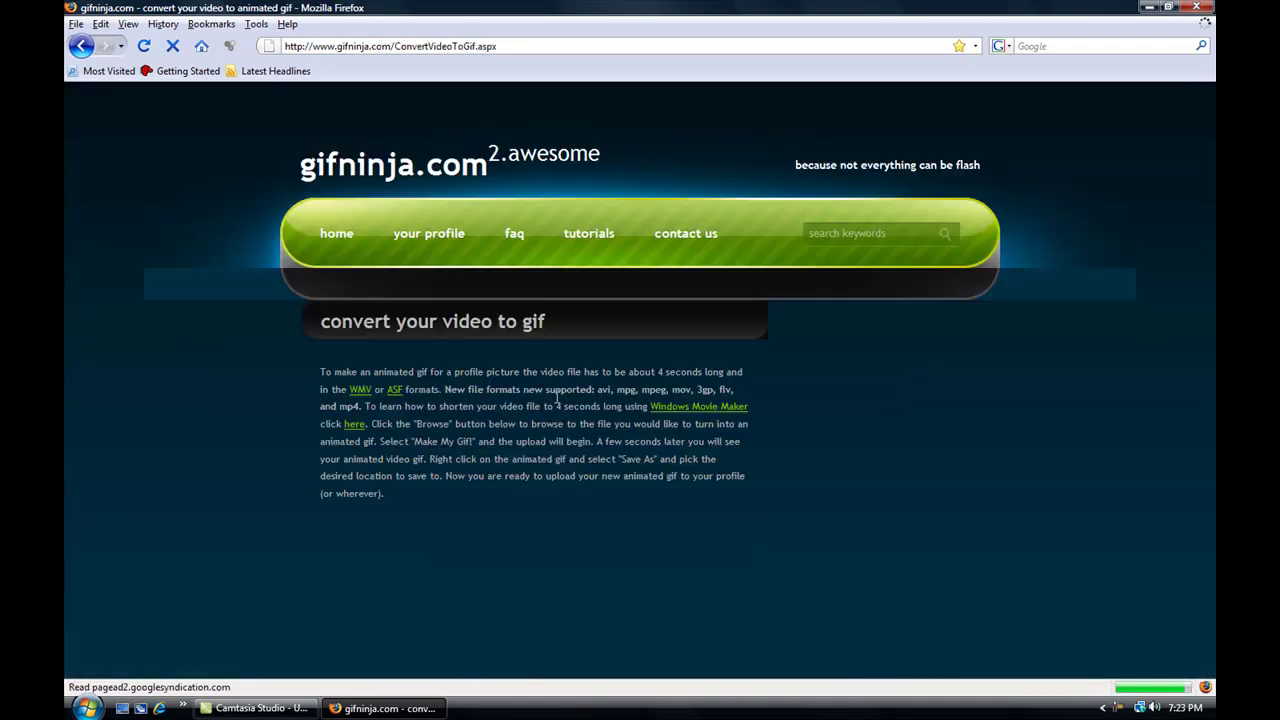
scroll(850, 425, down, 3)
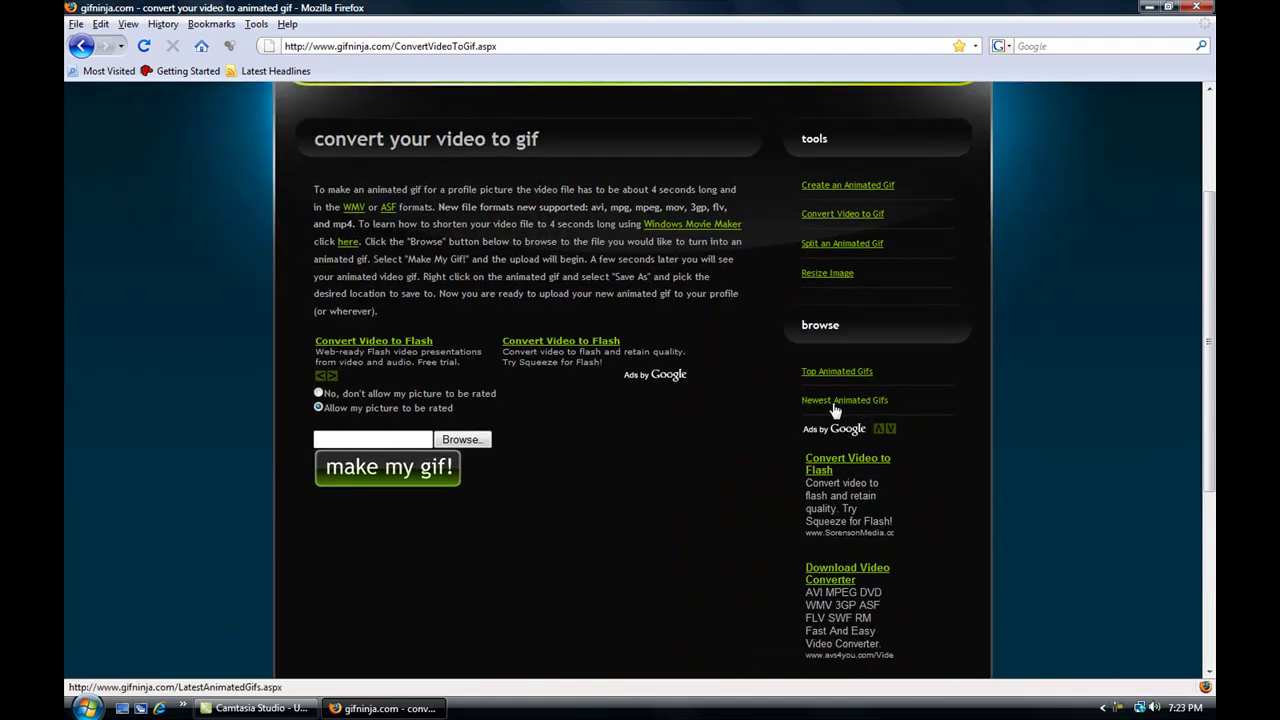
click(461, 439)
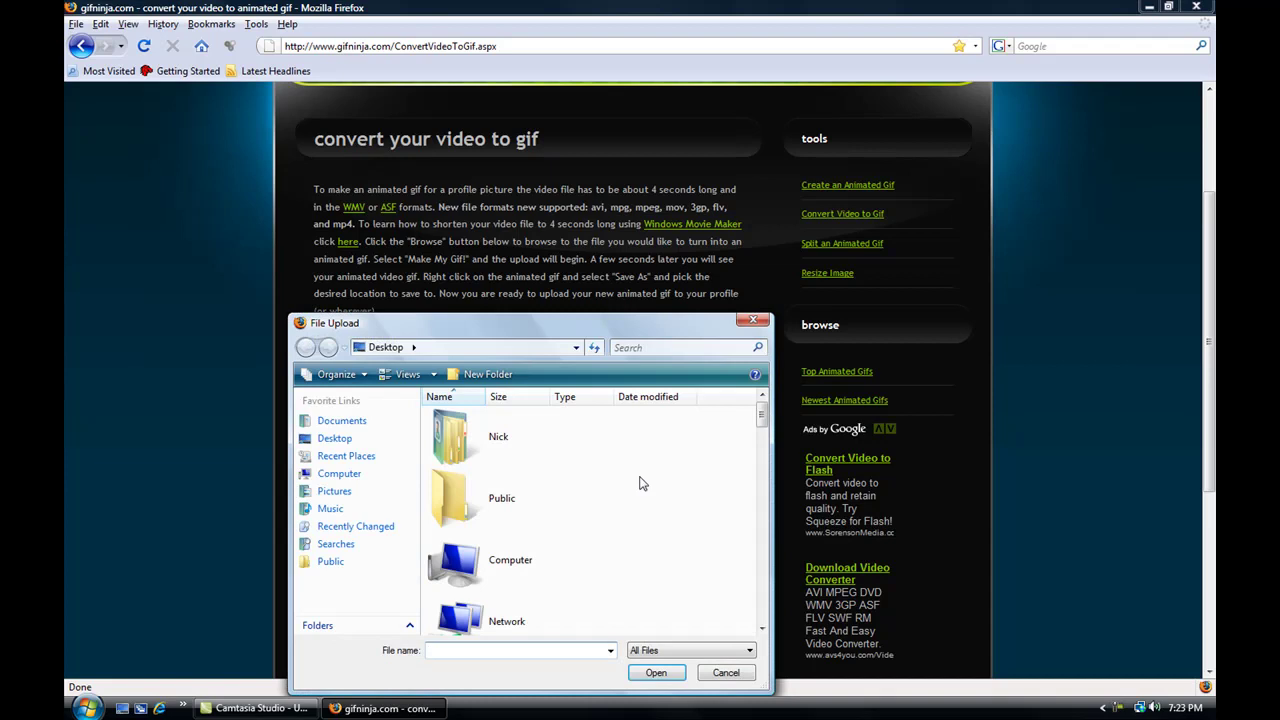
scroll(642, 484, down, 5)
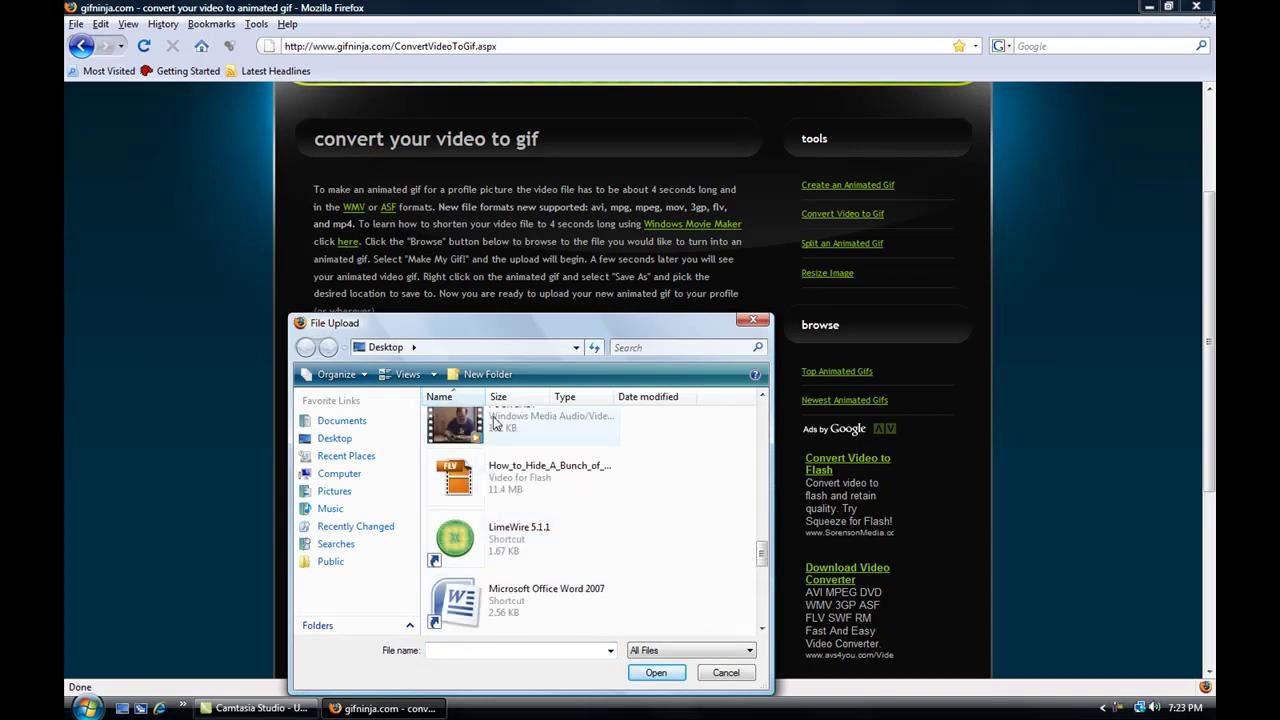
click(500, 425)
scroll(545, 439, up, 3)
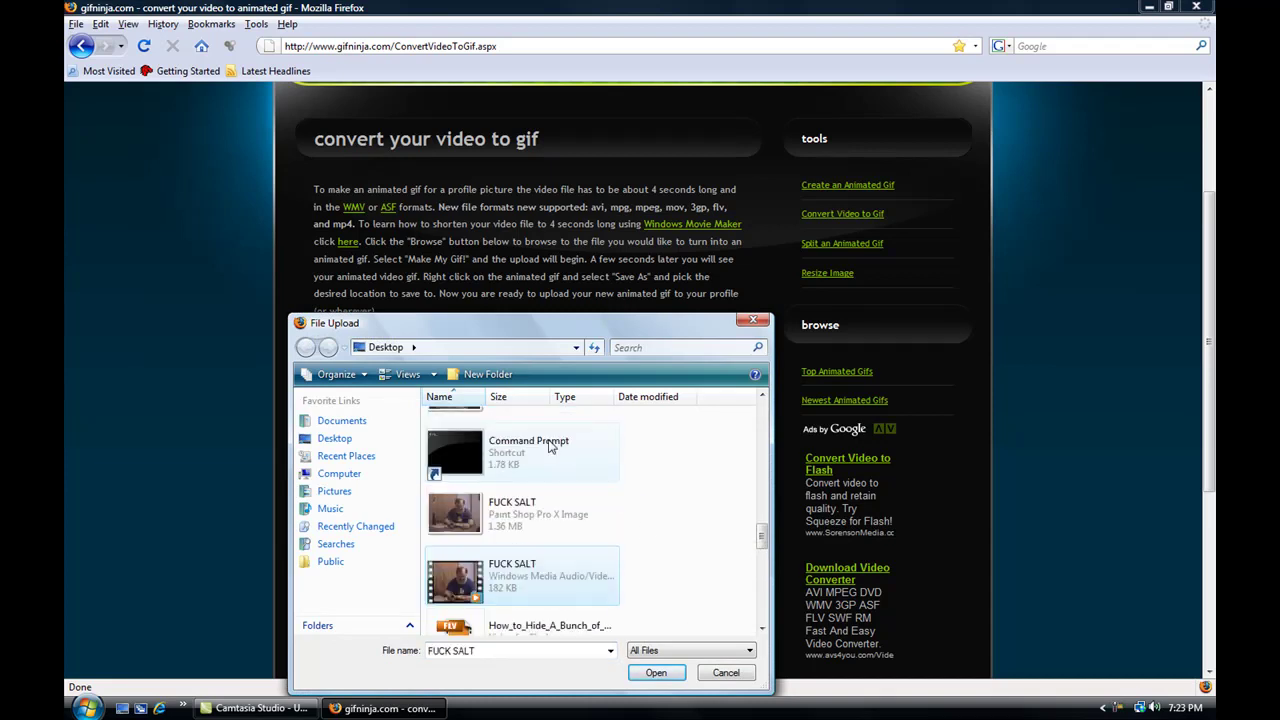
click(655, 673)
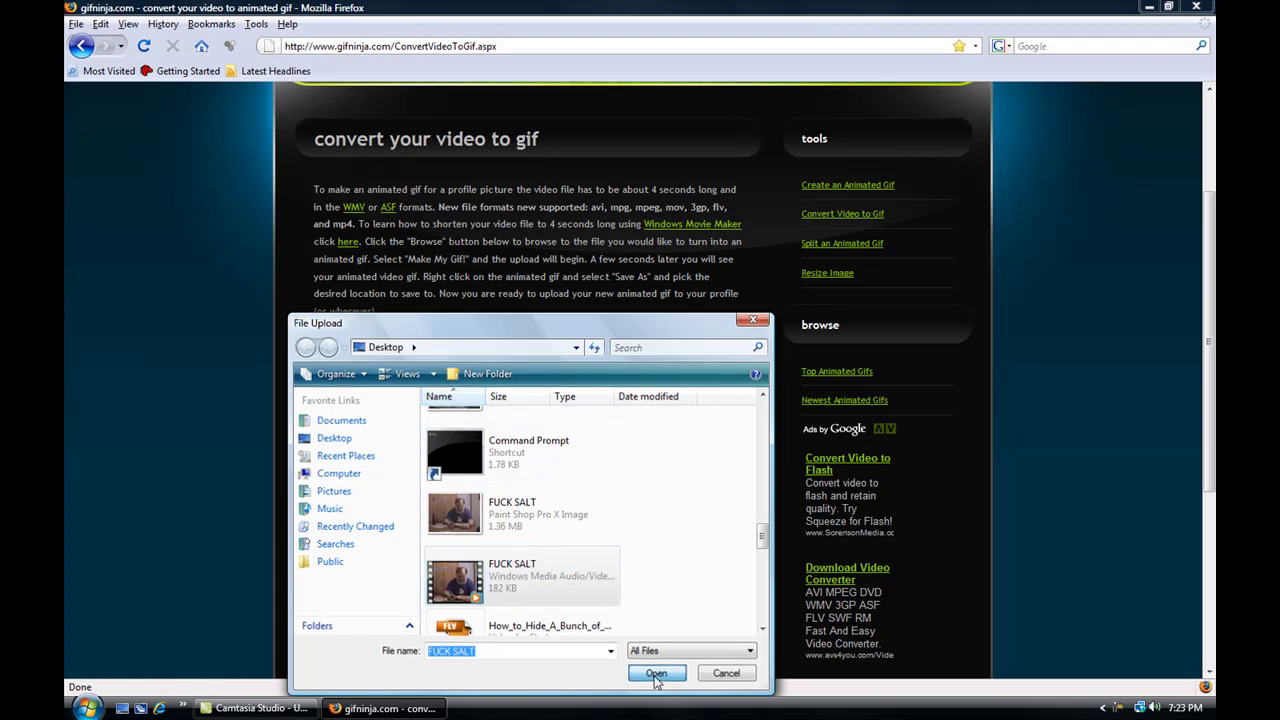
click(403, 479)
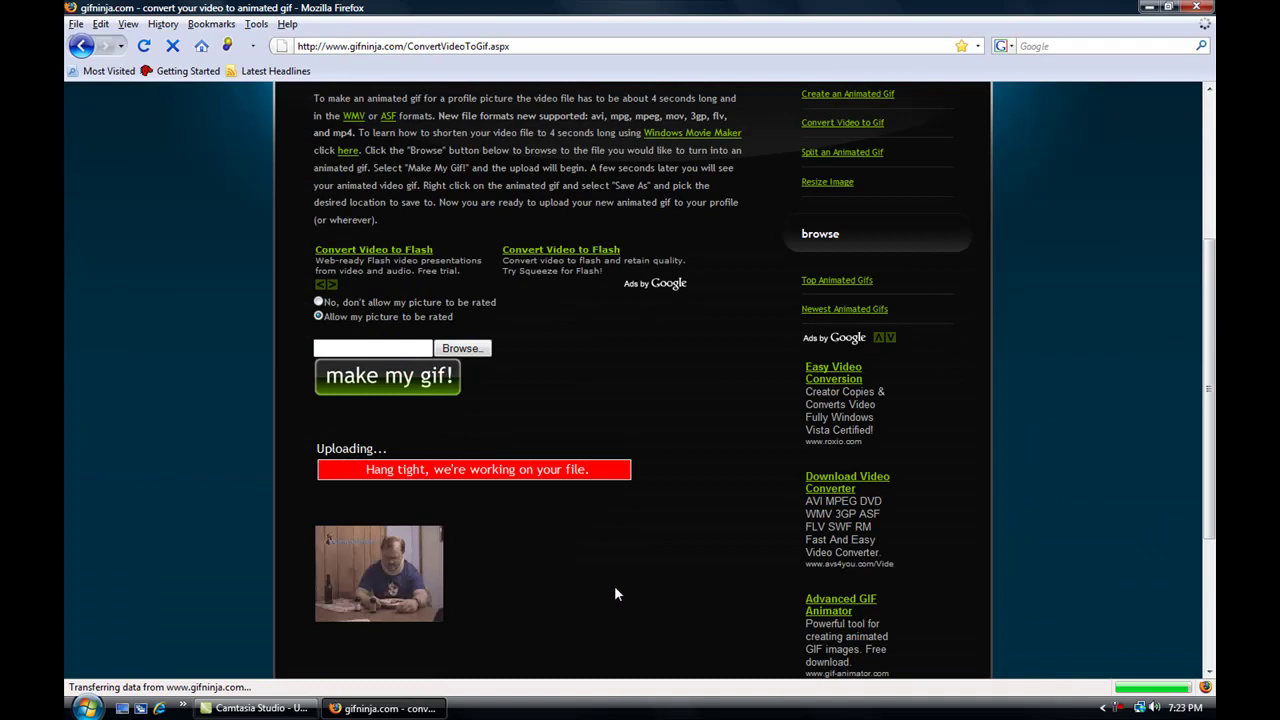
Step: Scroll down to view the finished animated GIF once the upload completes
scroll(418, 435, down, 3)
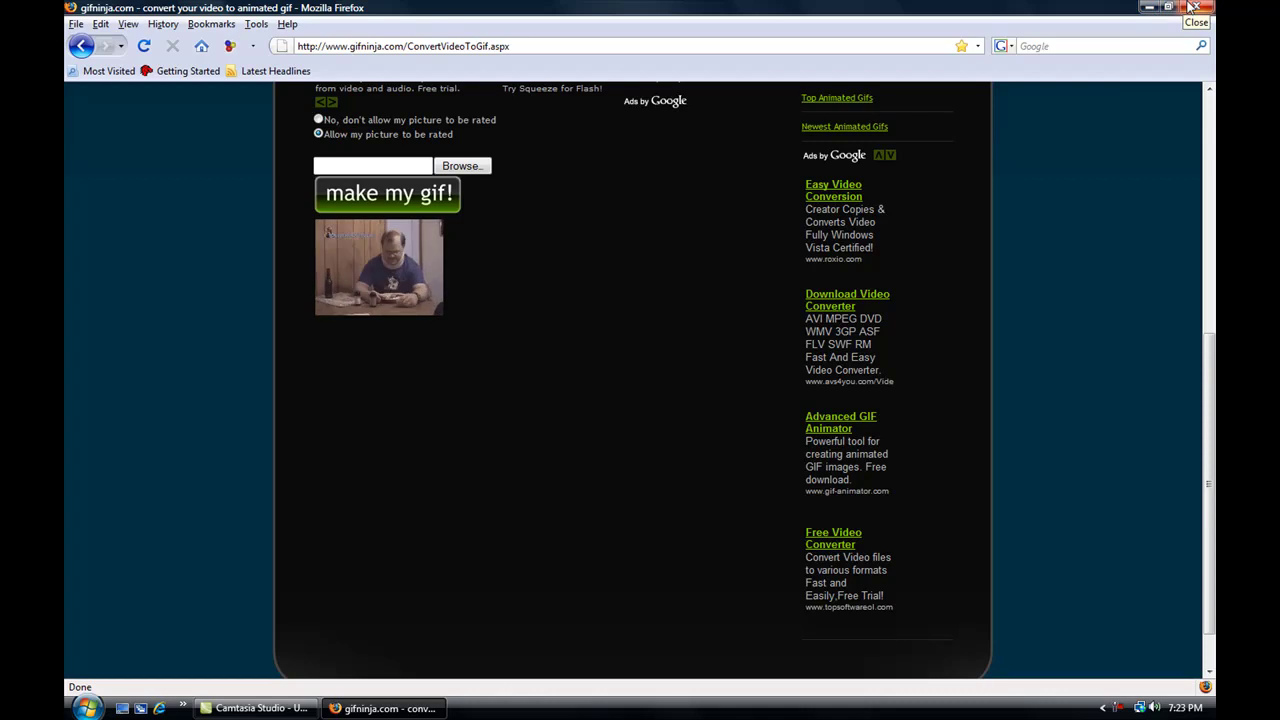
Step: Close Firefox and drag a selection rectangle across the empty desktop
click(1193, 8)
drag(739, 206, 493, 690)
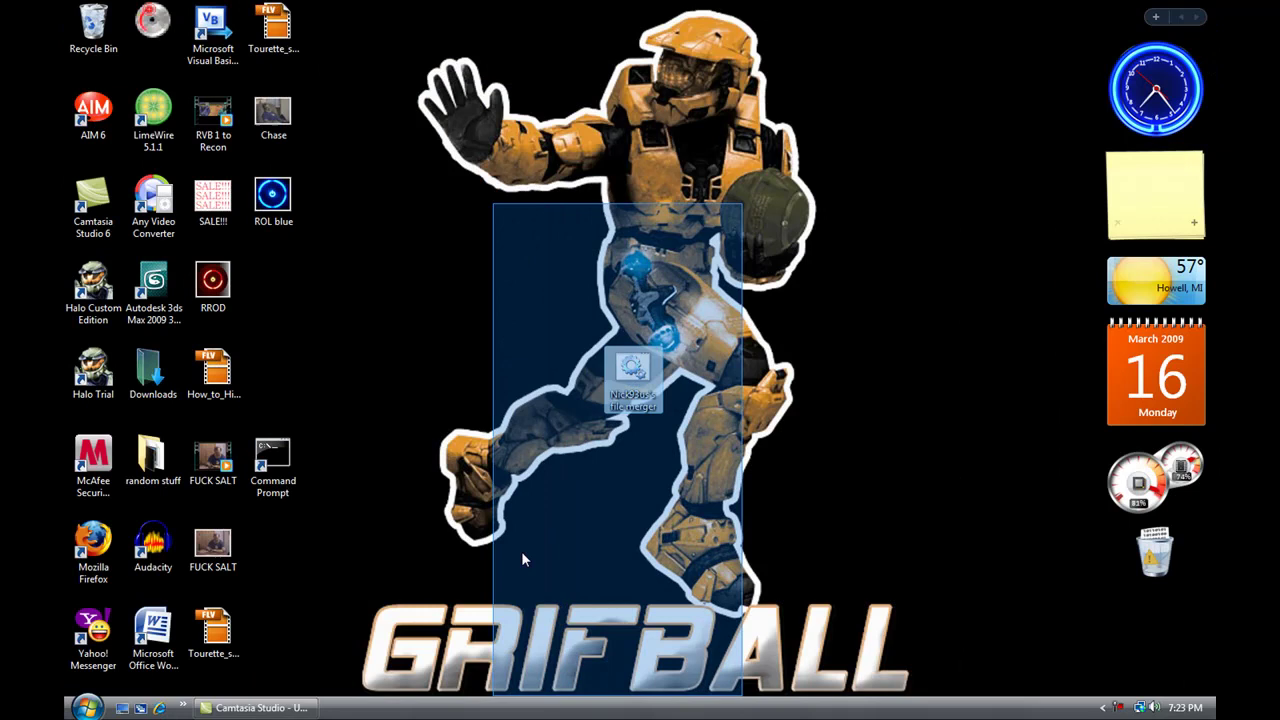
drag(521, 560, 536, 352)
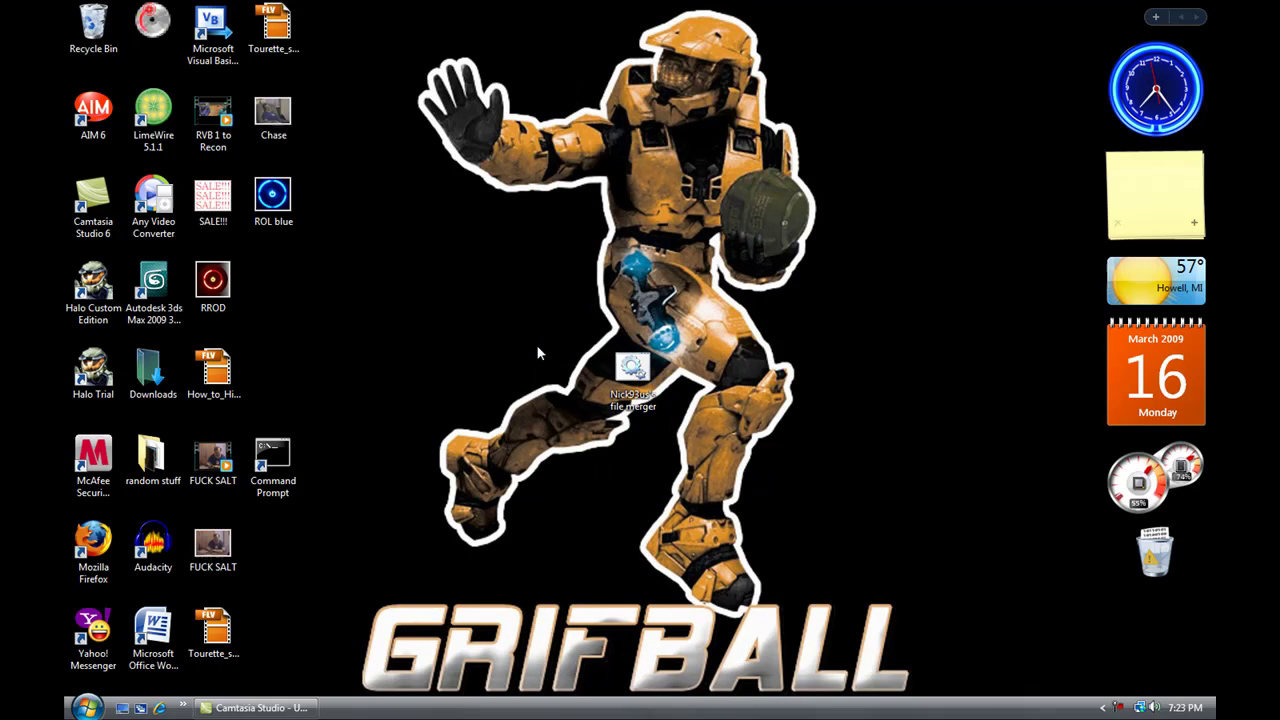